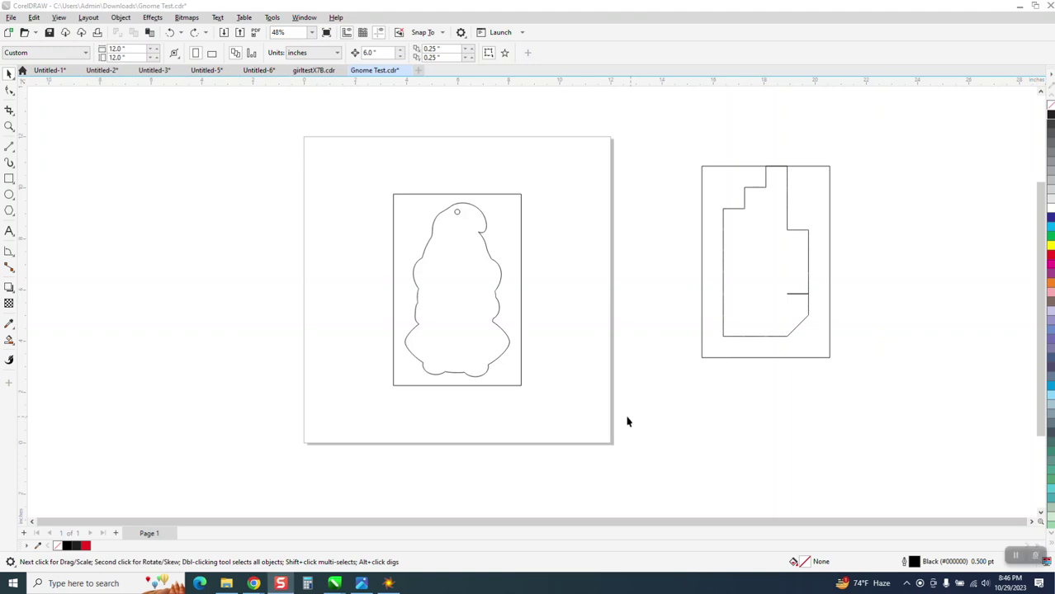
# - Zoom in on the gnome card, then on the stepped drawing, to inspect both
pyautogui.click(10, 128)
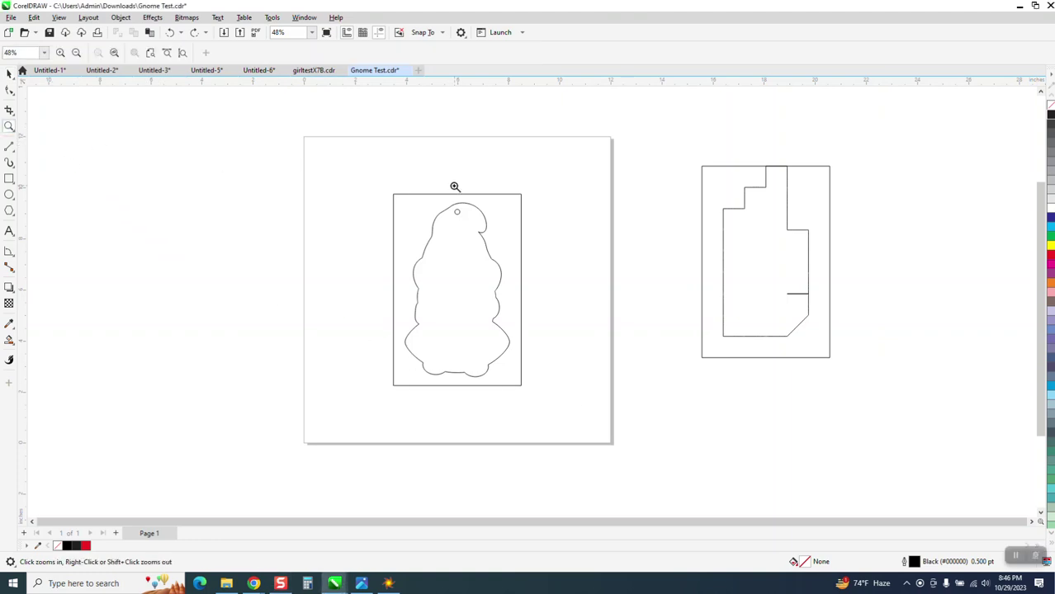
pyautogui.moveTo(380, 180); pyautogui.dragTo(580, 406)
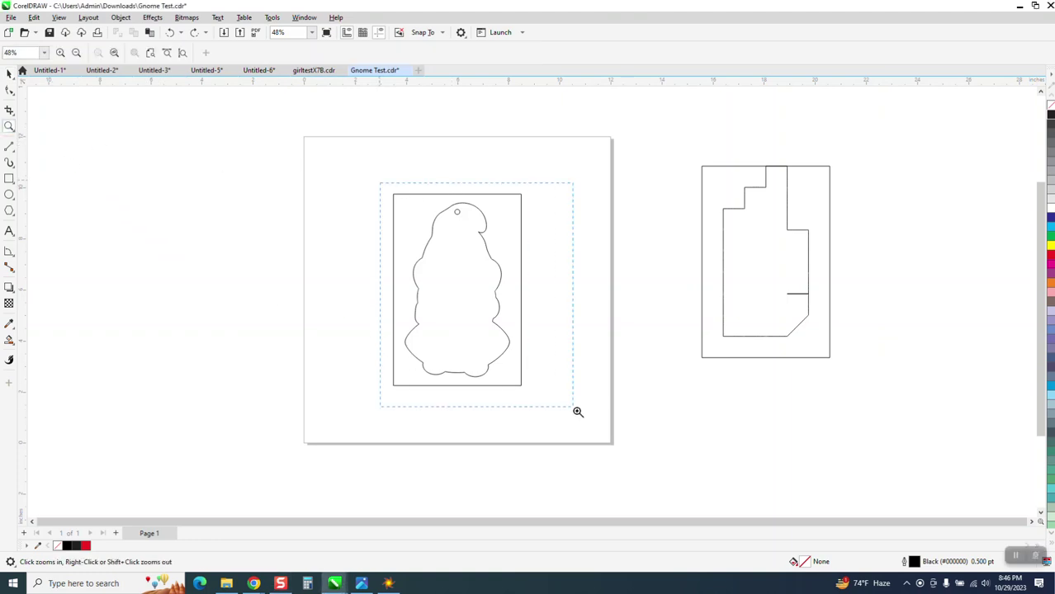
pyautogui.rightClick(479, 340)
pyautogui.moveTo(726, 163)
pyautogui.mouseDown()
pyautogui.moveTo(890, 379)
pyautogui.moveTo(900, 420)
pyautogui.mouseUp()
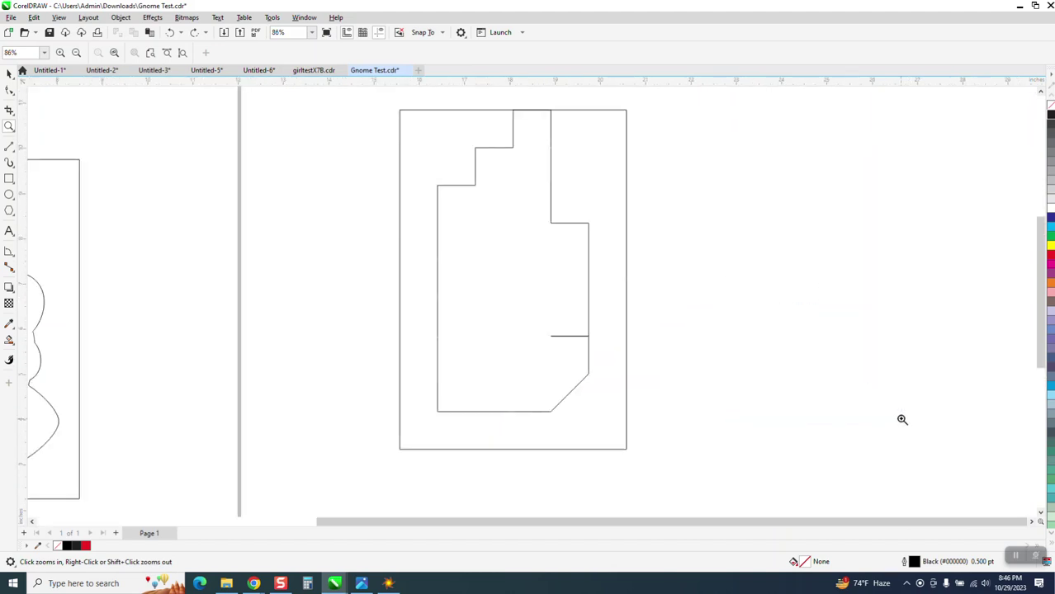
pyautogui.scroll(-1, 521, 317)
pyautogui.scroll(-1, 529, 320)
pyautogui.scroll(-1, 529, 320)
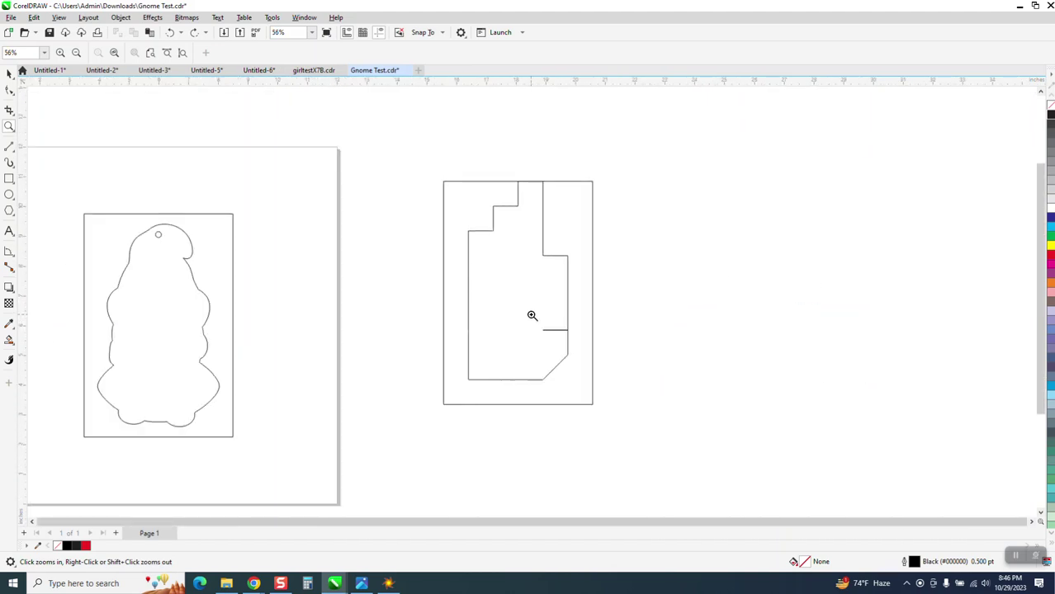
pyautogui.scroll(-1, 530, 314)
pyautogui.scroll(-1, 531, 312)
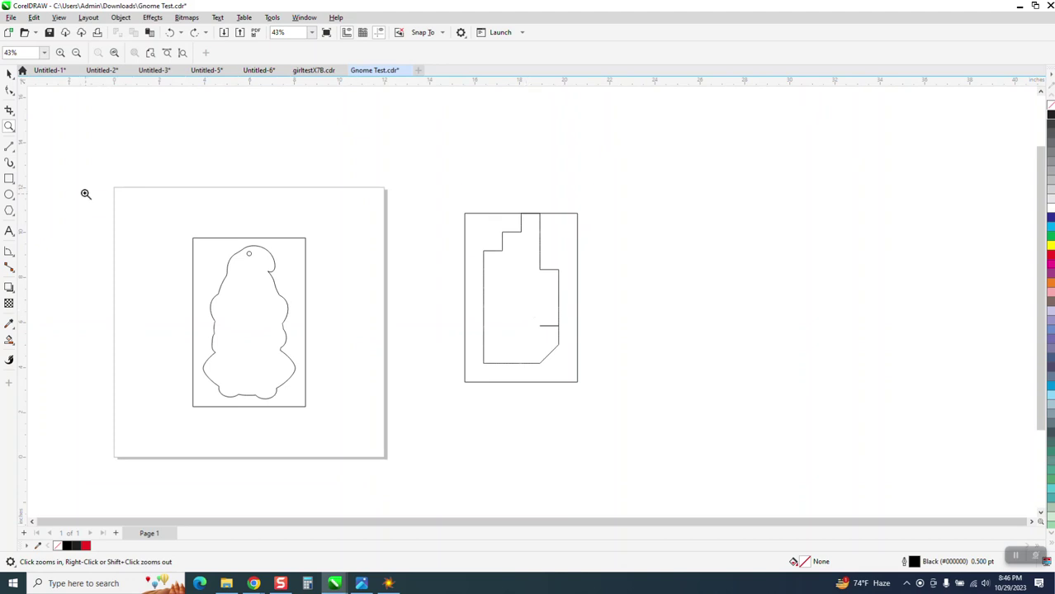
# - Select the stepped outline drawing and drag it further right, away from the gnome
pyautogui.click(10, 74)
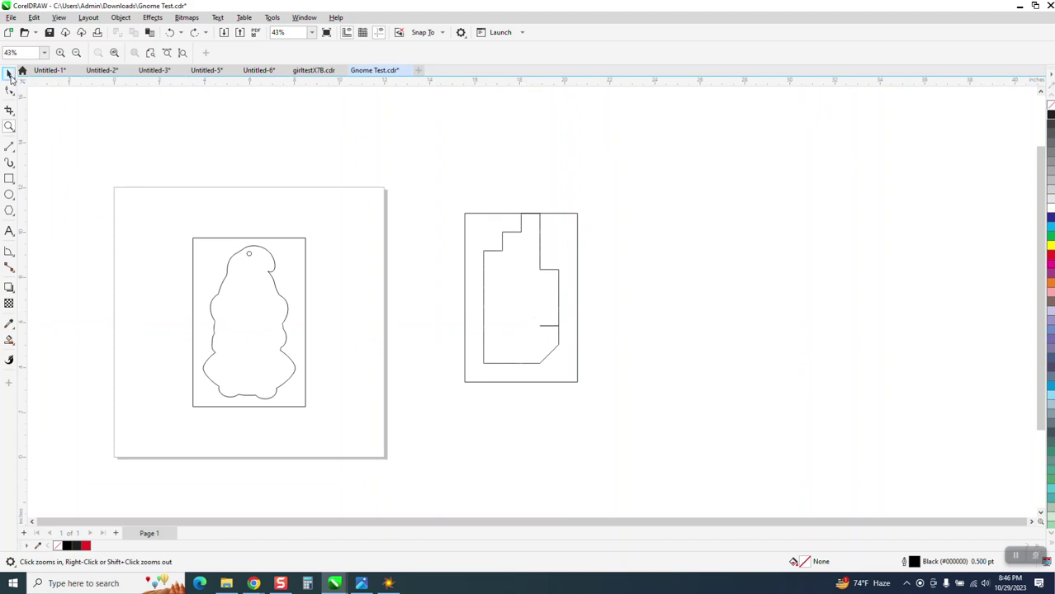
pyautogui.click(492, 218)
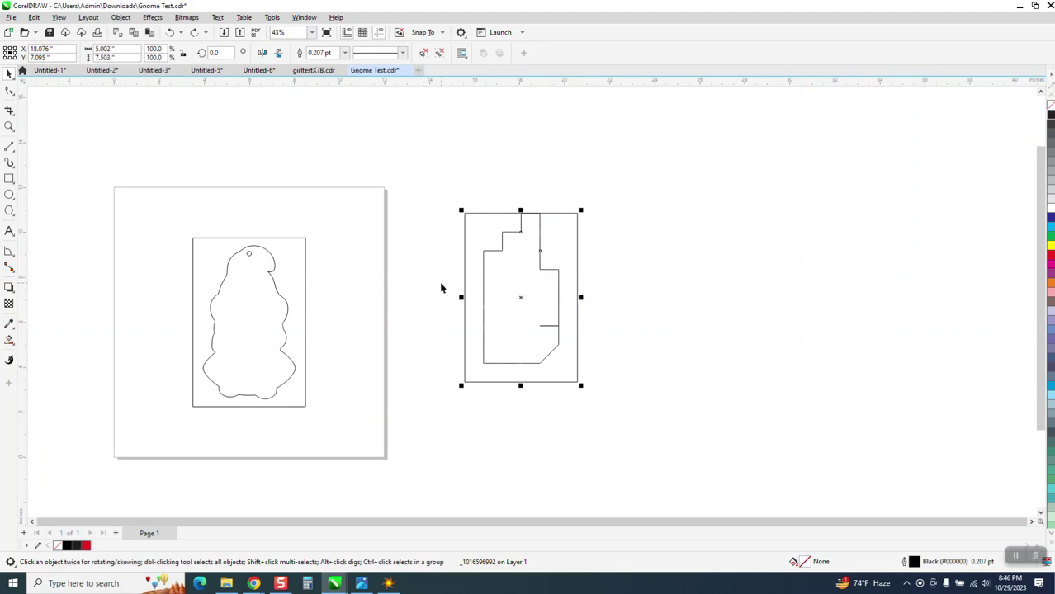
pyautogui.moveTo(450, 213); pyautogui.dragTo(634, 419)
pyautogui.moveTo(523, 301)
pyautogui.mouseDown()
pyautogui.moveTo(586, 313)
pyautogui.moveTo(700, 312)
pyautogui.mouseUp()
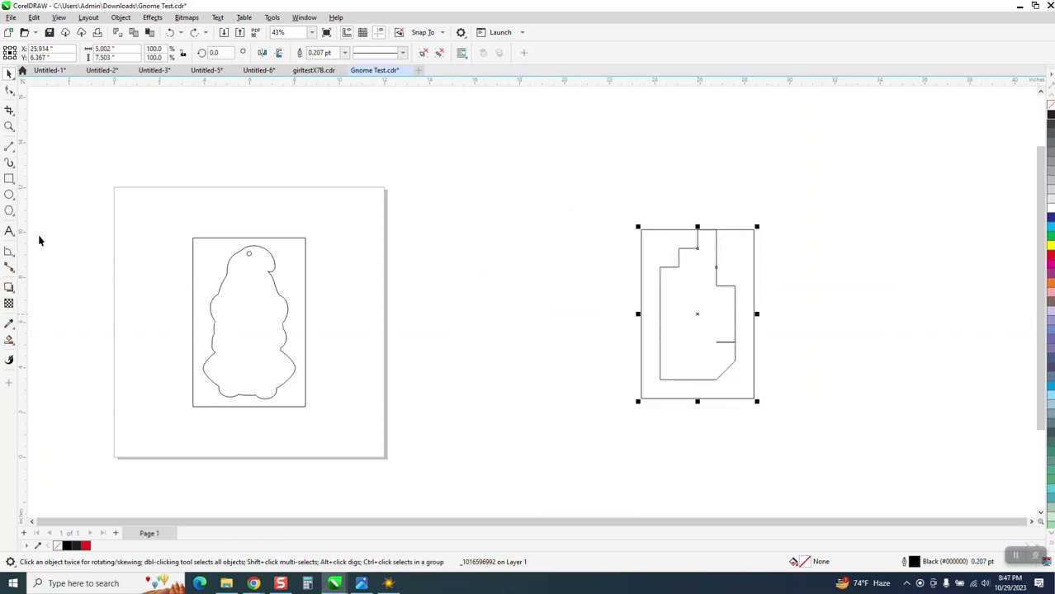
# - Zoom to the gnome and check individual pieces of its outline
pyautogui.click(9, 126)
pyautogui.moveTo(165, 219); pyautogui.dragTo(481, 444)
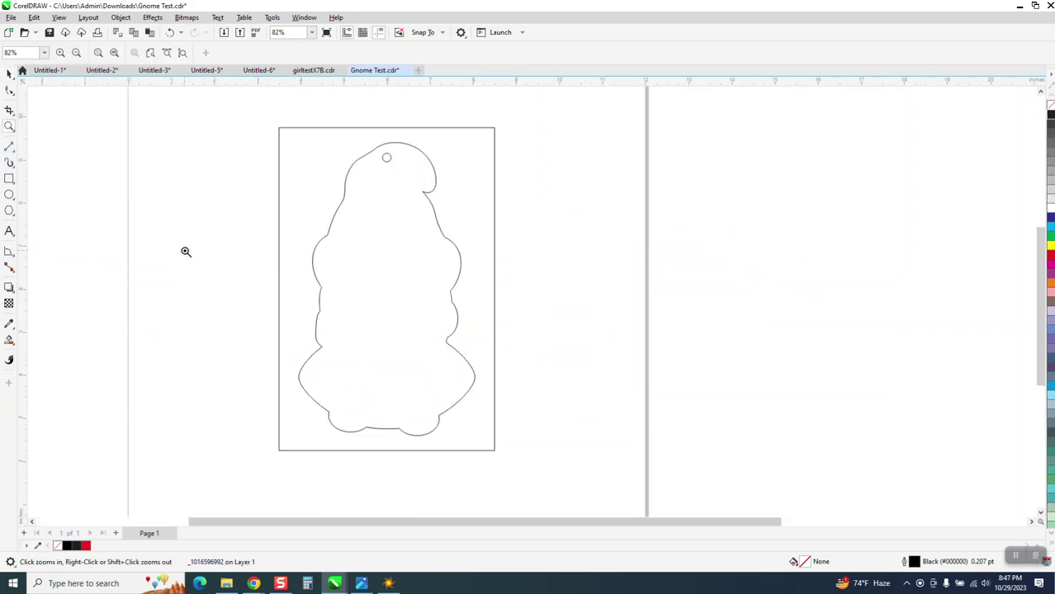
pyautogui.click(10, 75)
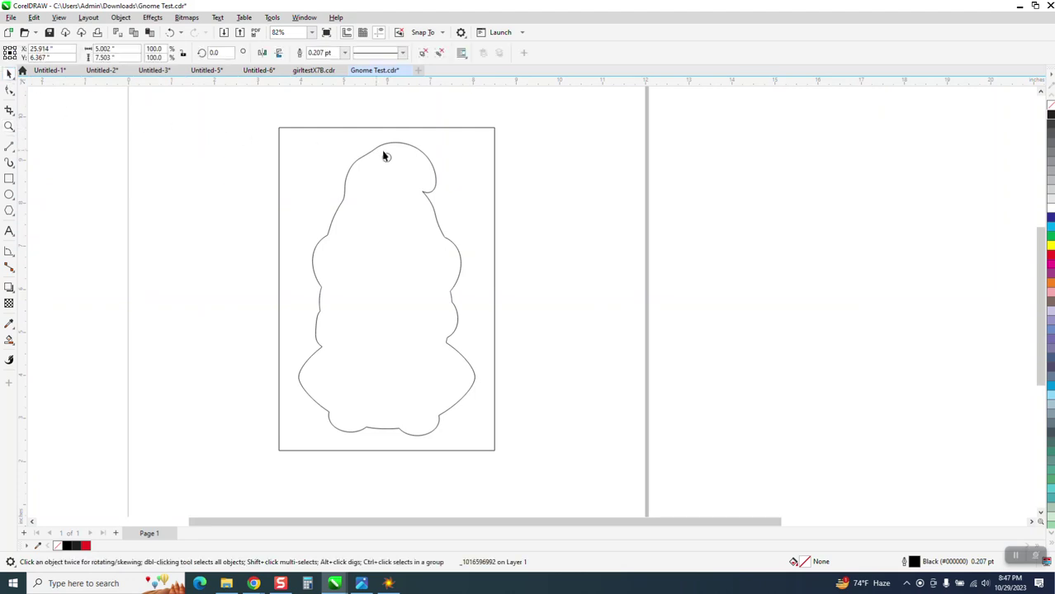
pyautogui.click(428, 164)
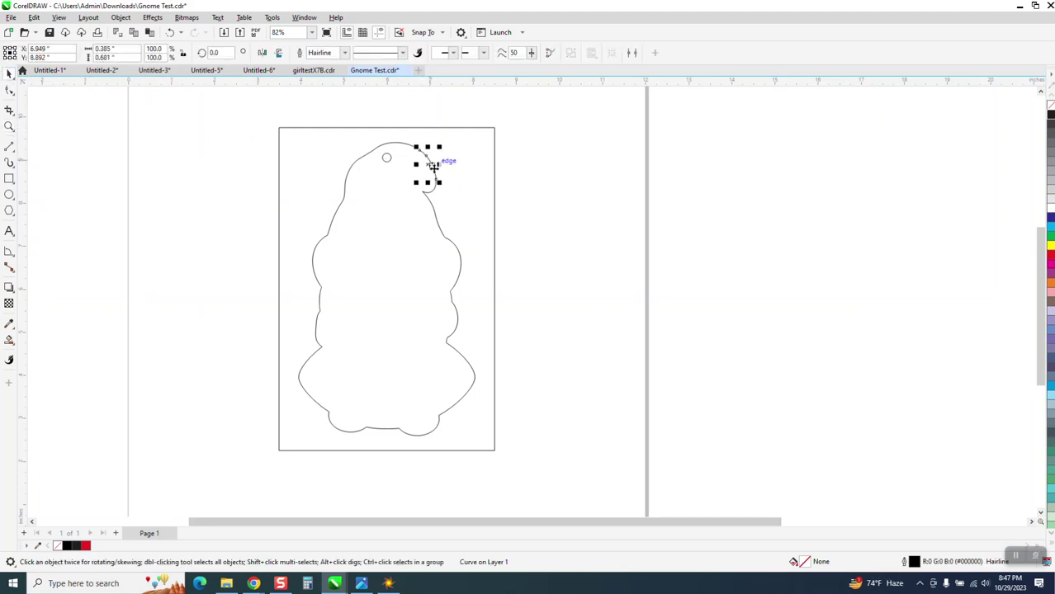
pyautogui.click(433, 211)
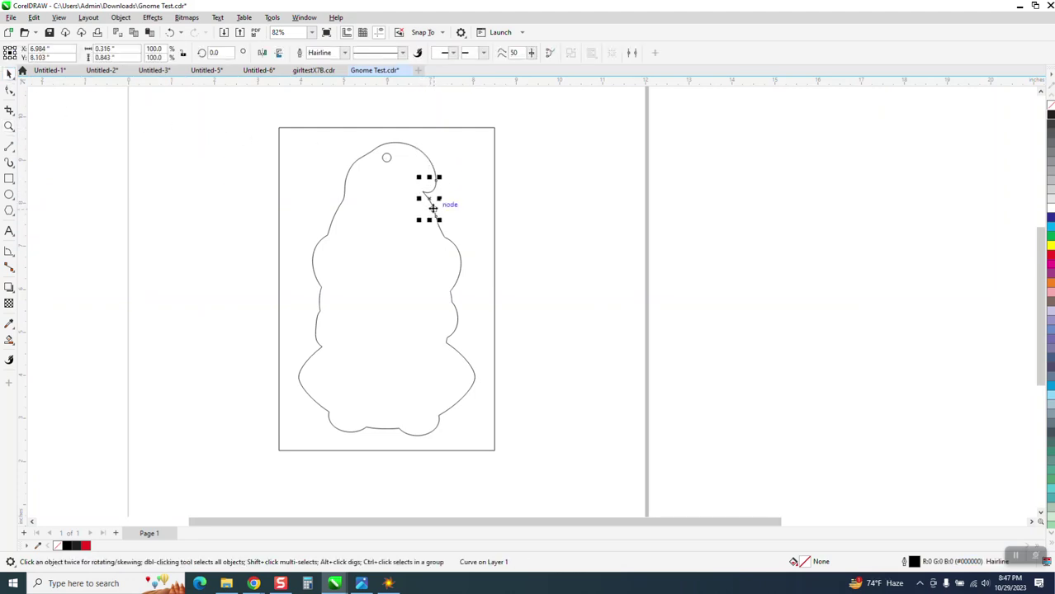
pyautogui.click(443, 237)
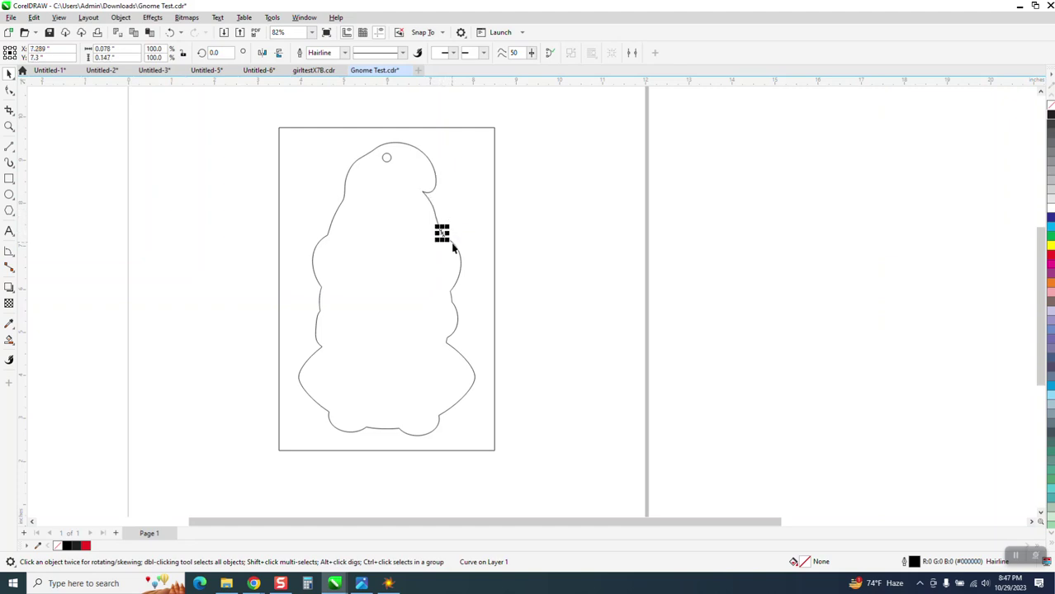
pyautogui.click(458, 263)
# - Delete the rectangle border and marquee-select all 28 gnome outline pieces
pyautogui.click(291, 128)
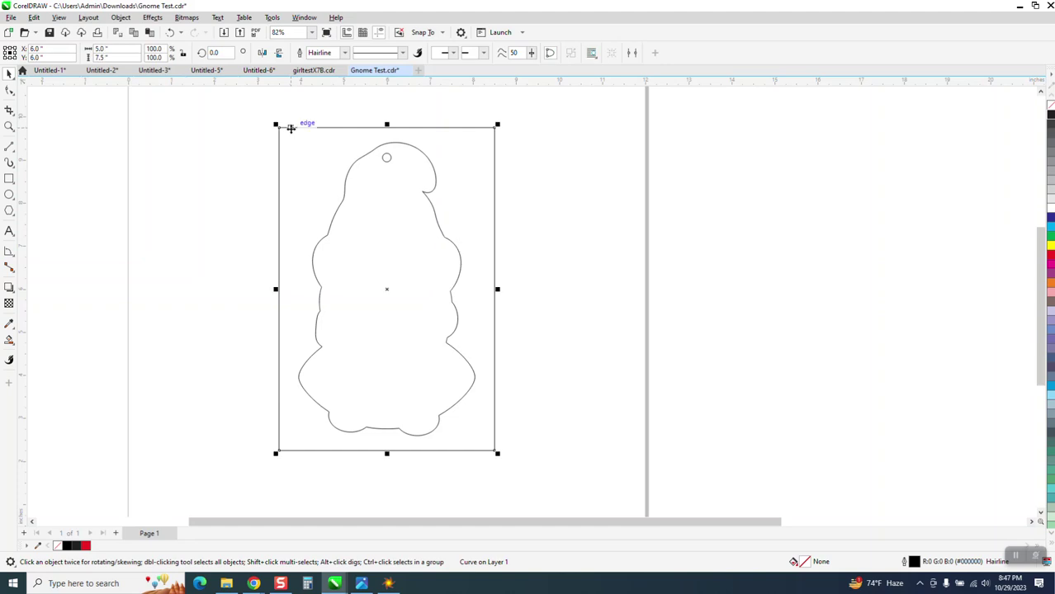
pyautogui.press('Delete')
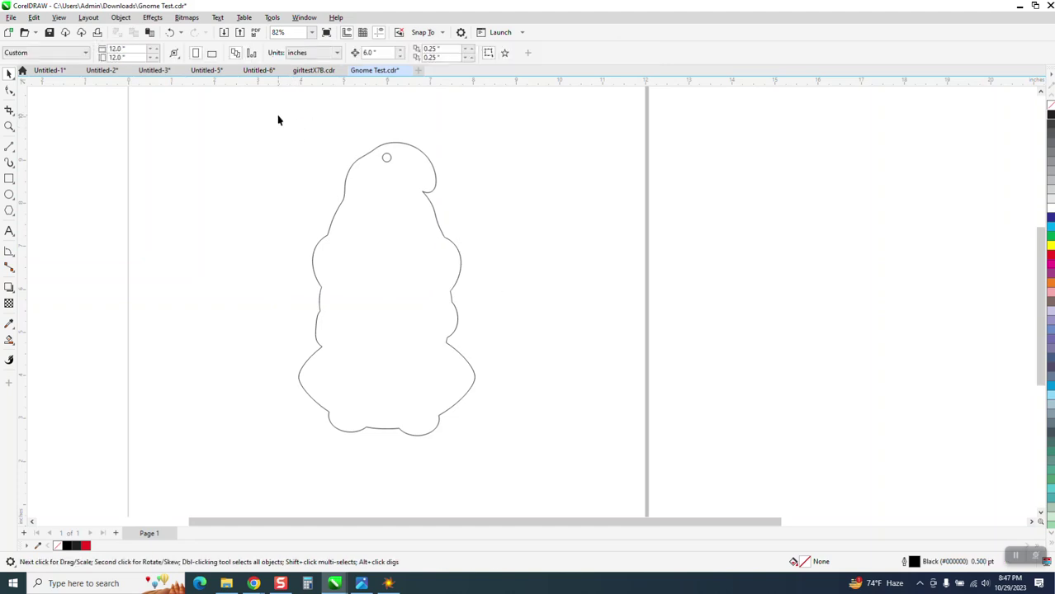
pyautogui.moveTo(279, 121); pyautogui.dragTo(530, 470)
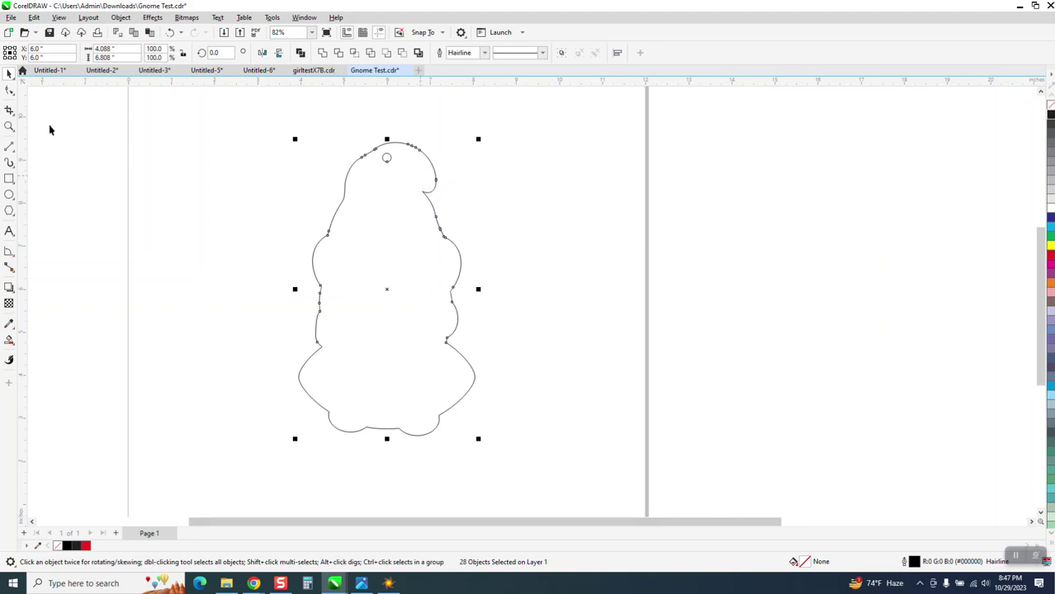
pyautogui.click(10, 92)
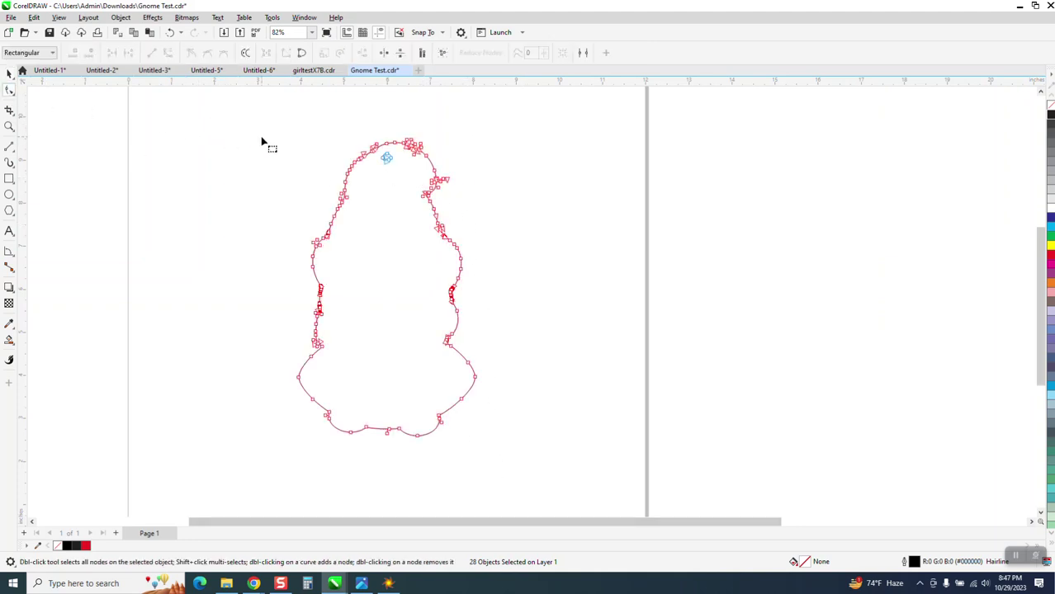
pyautogui.moveTo(290, 120)
pyautogui.mouseDown()
pyautogui.moveTo(361, 415)
pyautogui.moveTo(530, 459)
pyautogui.mouseUp()
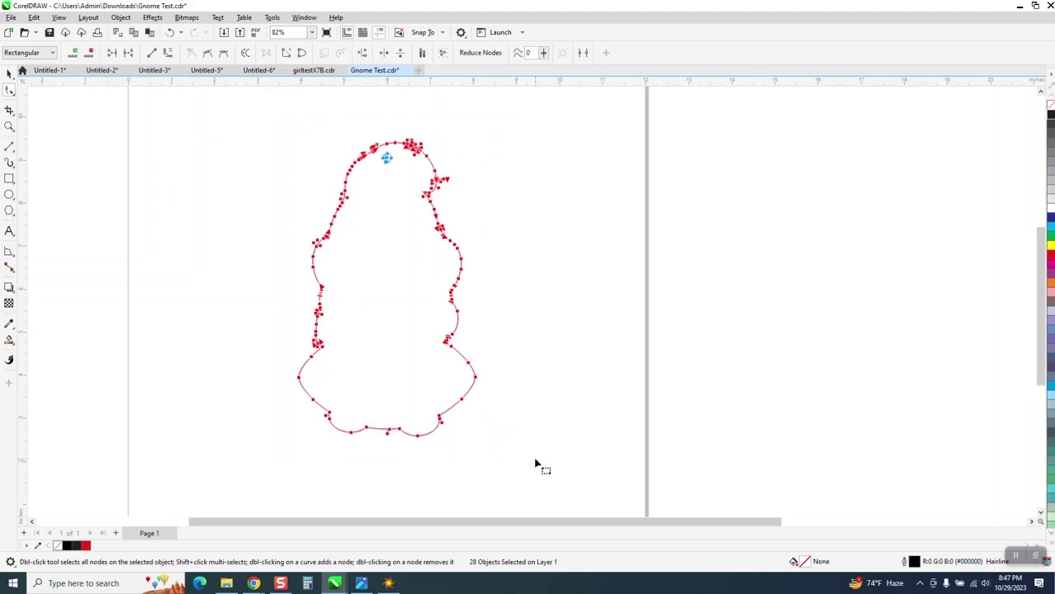
pyautogui.click(9, 72)
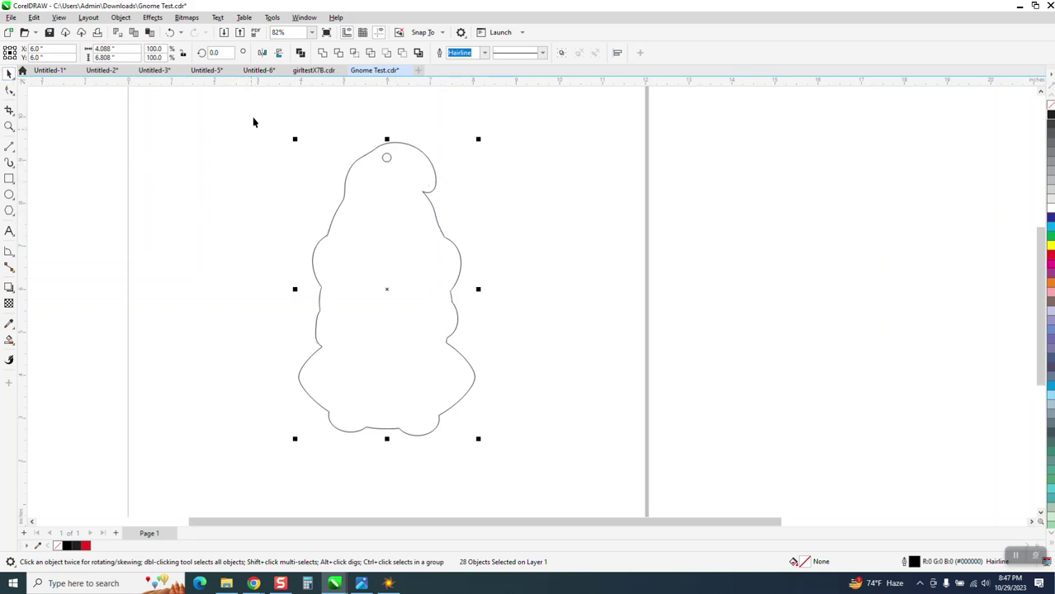
pyautogui.click(9, 91)
pyautogui.moveTo(306, 122)
pyautogui.mouseDown()
pyautogui.moveTo(496, 435)
pyautogui.moveTo(542, 470)
pyautogui.mouseUp()
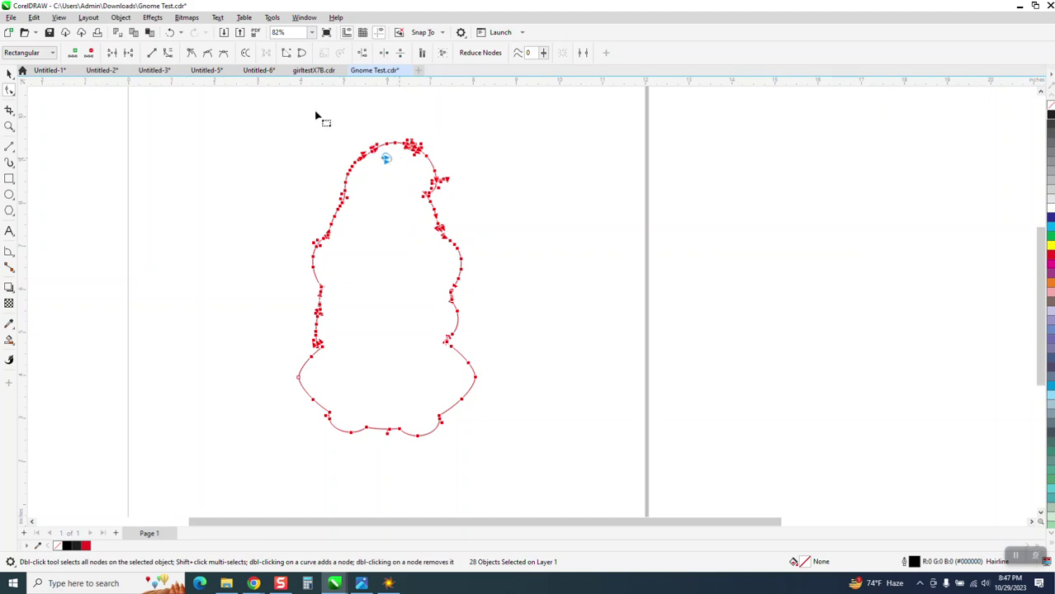
pyautogui.click(170, 32)
pyautogui.click(9, 73)
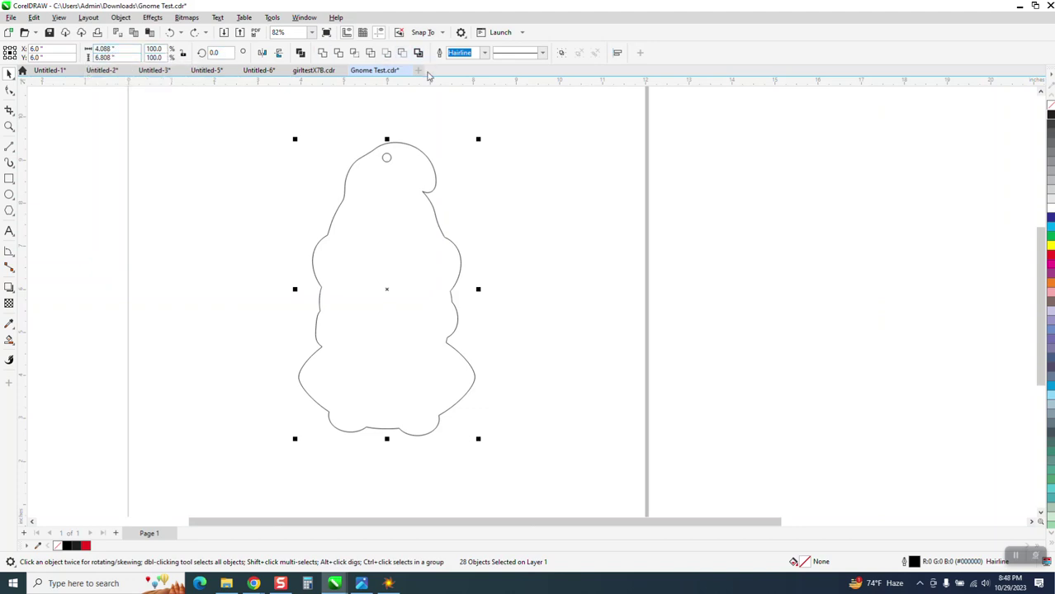
# - Smart-fill the gnome's enclosed area into a new shape and shift it right
pyautogui.click(449, 97)
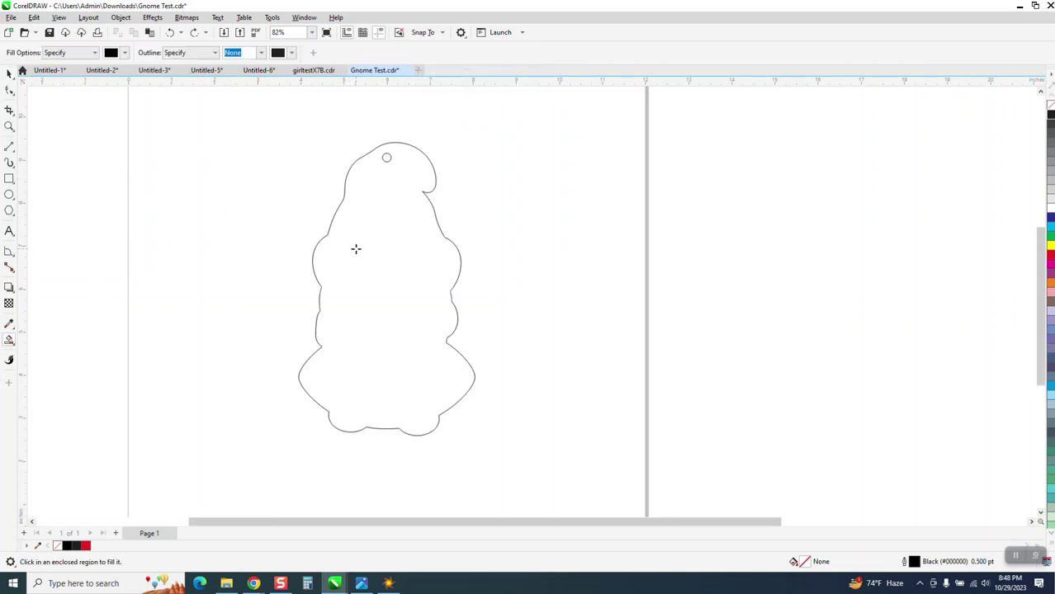
pyautogui.click(360, 249)
pyautogui.press('c')
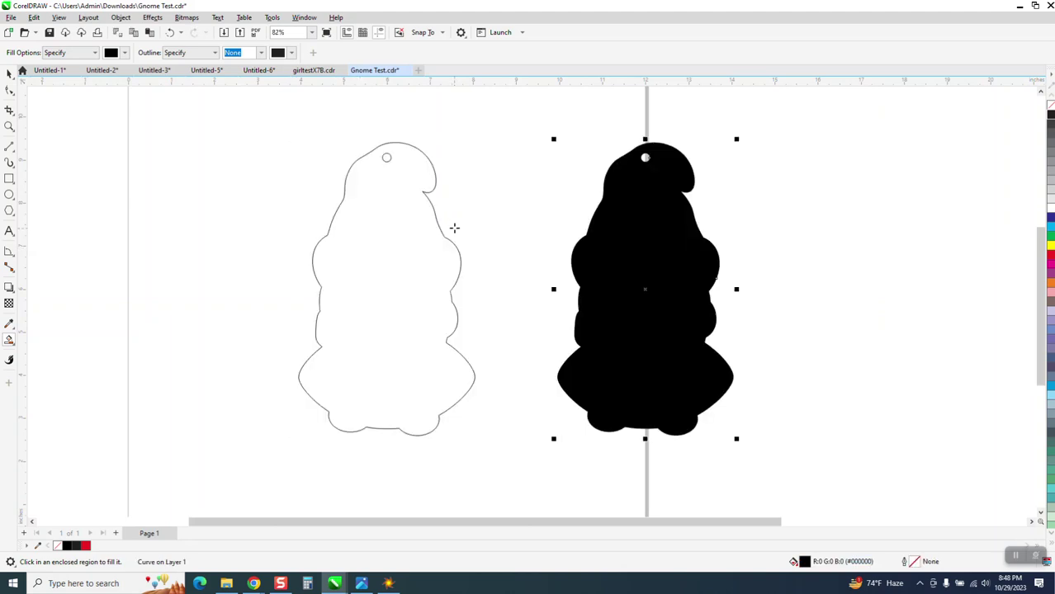
pyautogui.press('r')
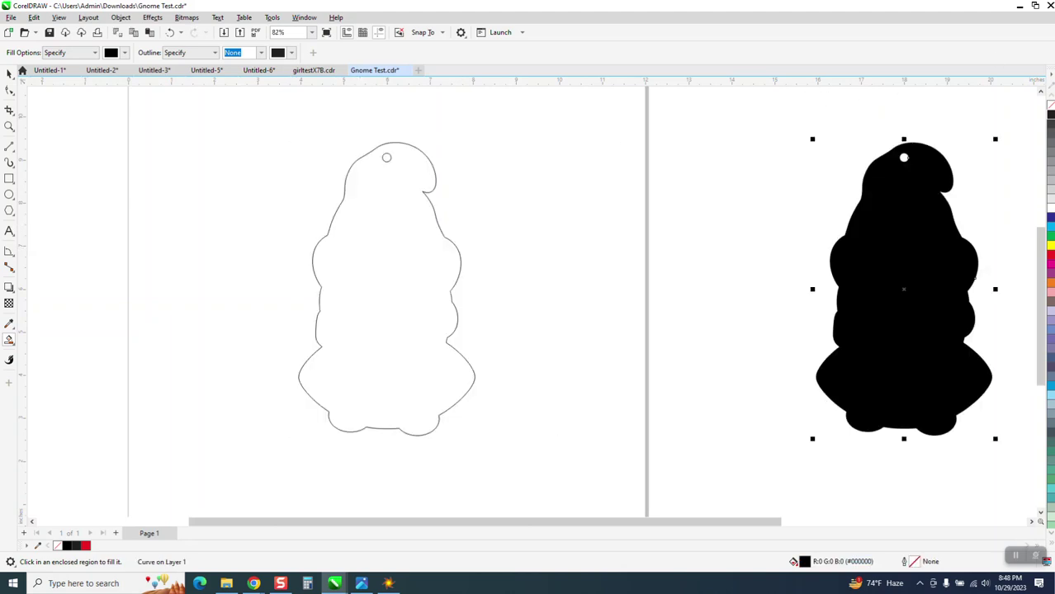
# - Give the new gnome shape no fill, a red outline and hairline width
pyautogui.click(1051, 108)
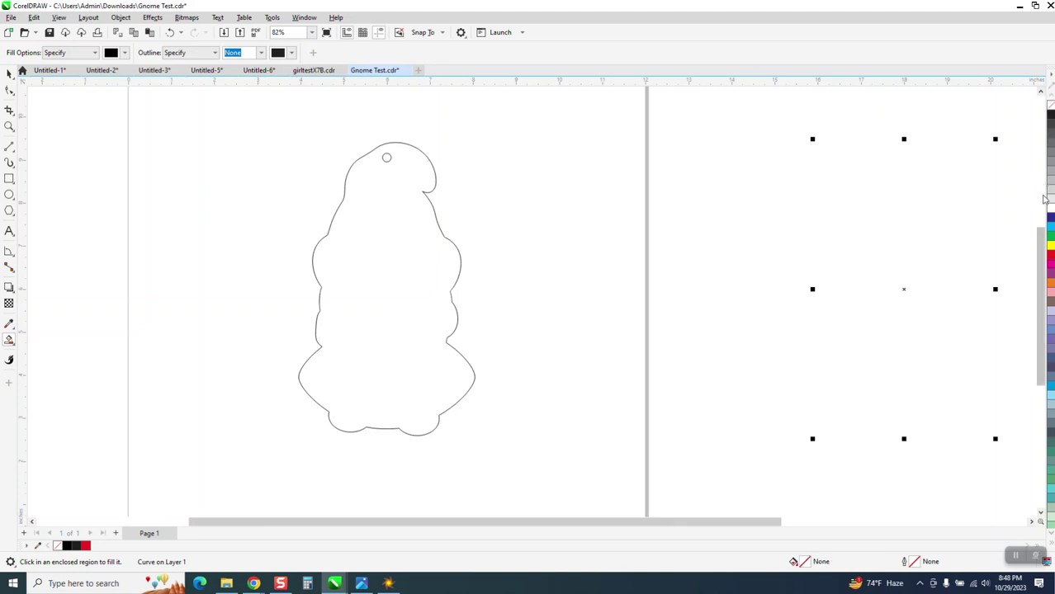
pyautogui.rightClick(1049, 260)
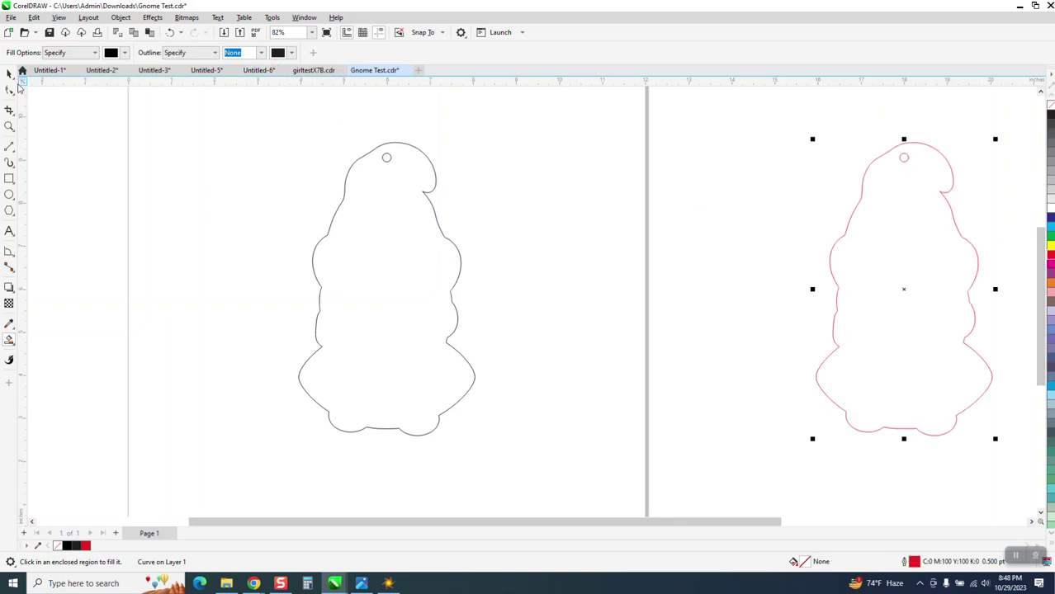
pyautogui.click(9, 73)
pyautogui.click(345, 52)
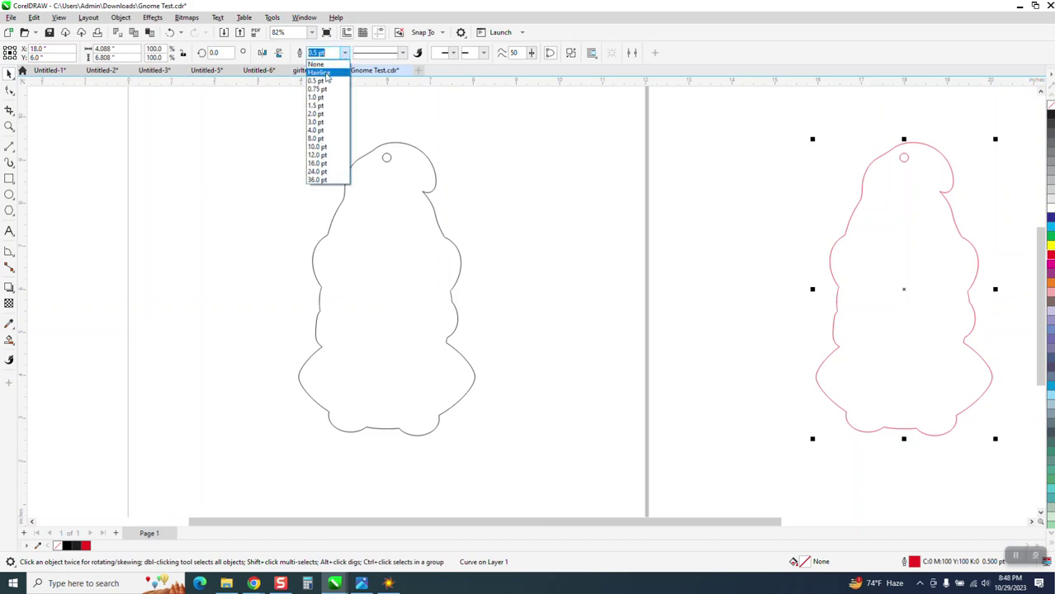
pyautogui.click(327, 75)
pyautogui.click(9, 90)
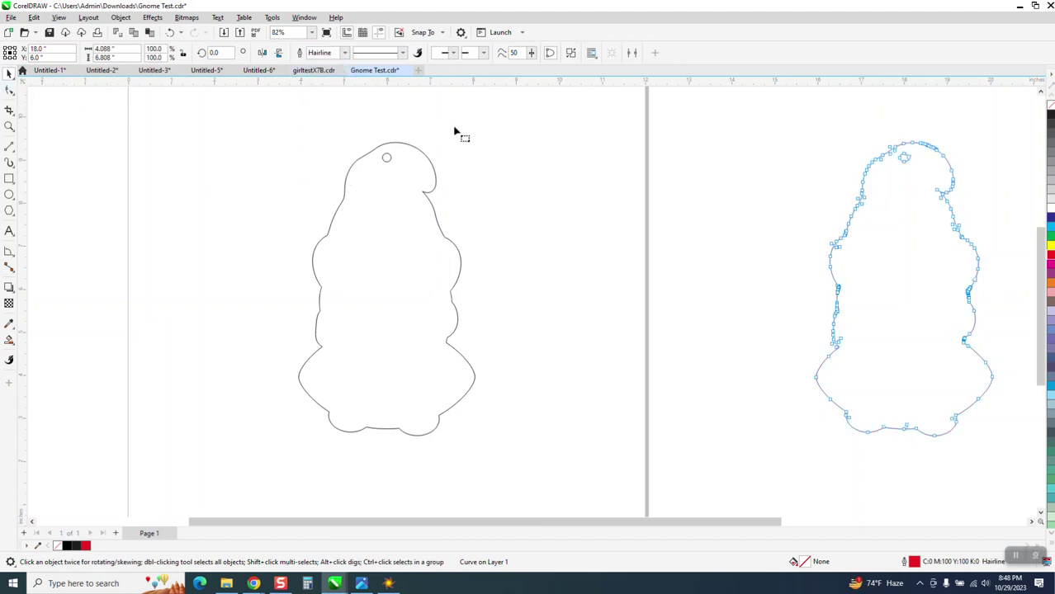
# - Select every node of the right gnome and reduce nodes with smoothing 20, leaving 21 nodes
pyautogui.press('F10')
pyautogui.moveTo(811, 121)
pyautogui.mouseDown()
pyautogui.moveTo(971, 458)
pyautogui.moveTo(1018, 471)
pyautogui.mouseUp()
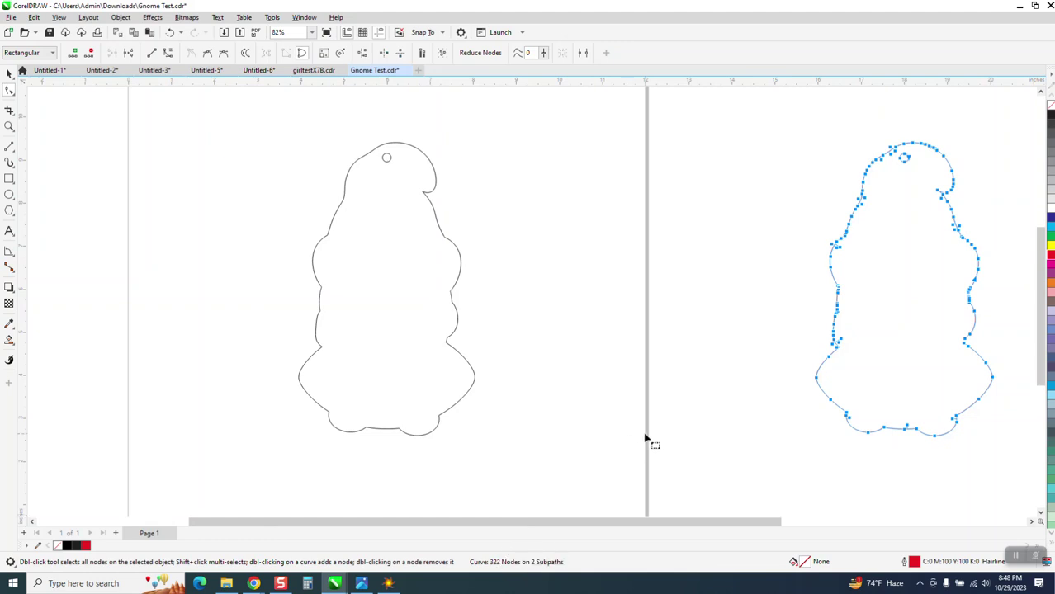
pyautogui.scroll(-1, 528, 413)
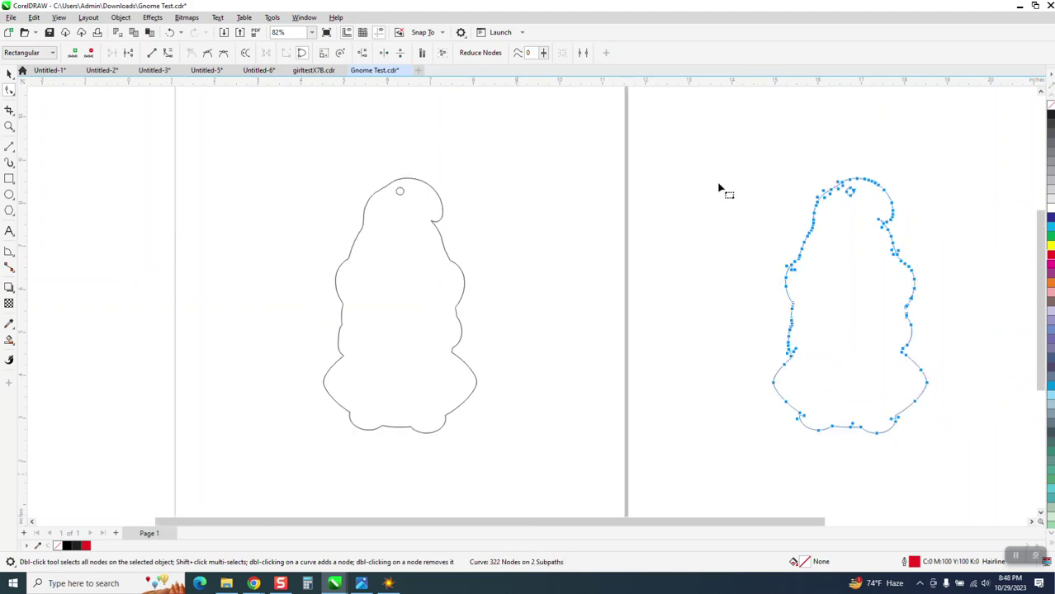
pyautogui.moveTo(750, 141); pyautogui.dragTo(926, 454)
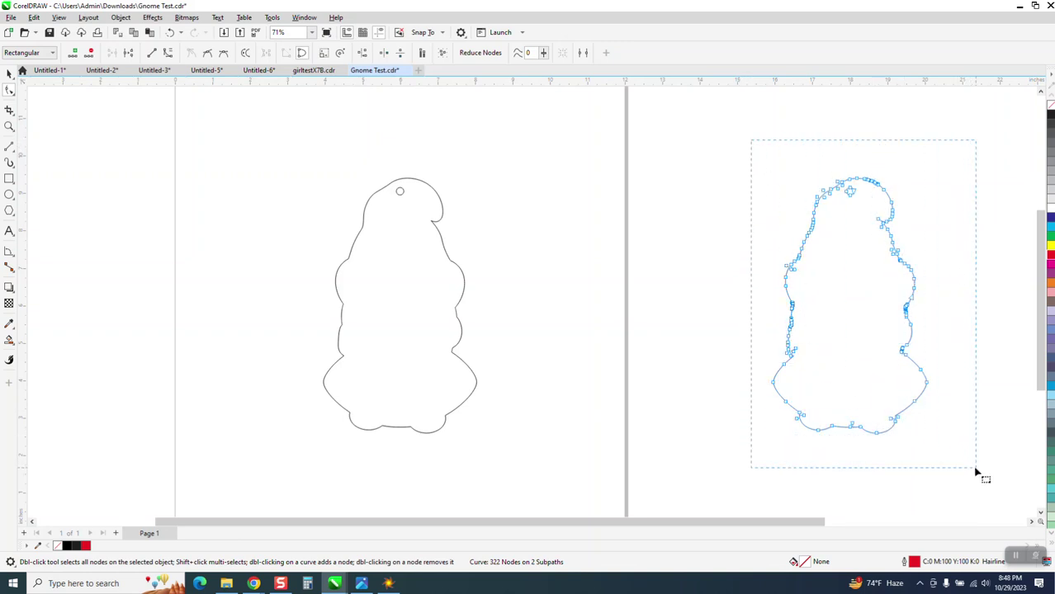
pyautogui.moveTo(925, 453); pyautogui.dragTo(977, 470)
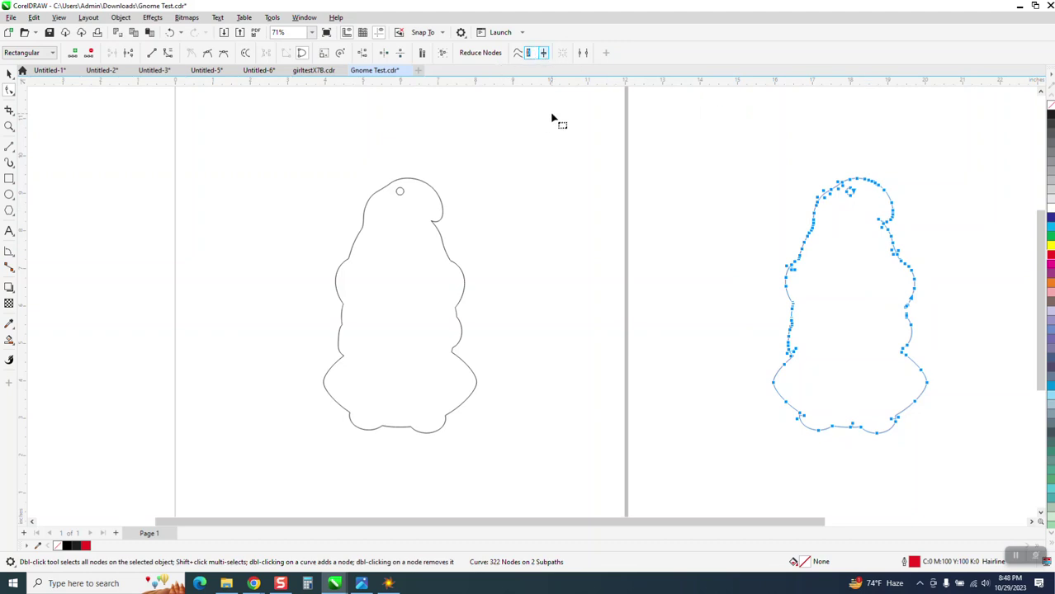
pyautogui.write('20')
pyautogui.press('Return')
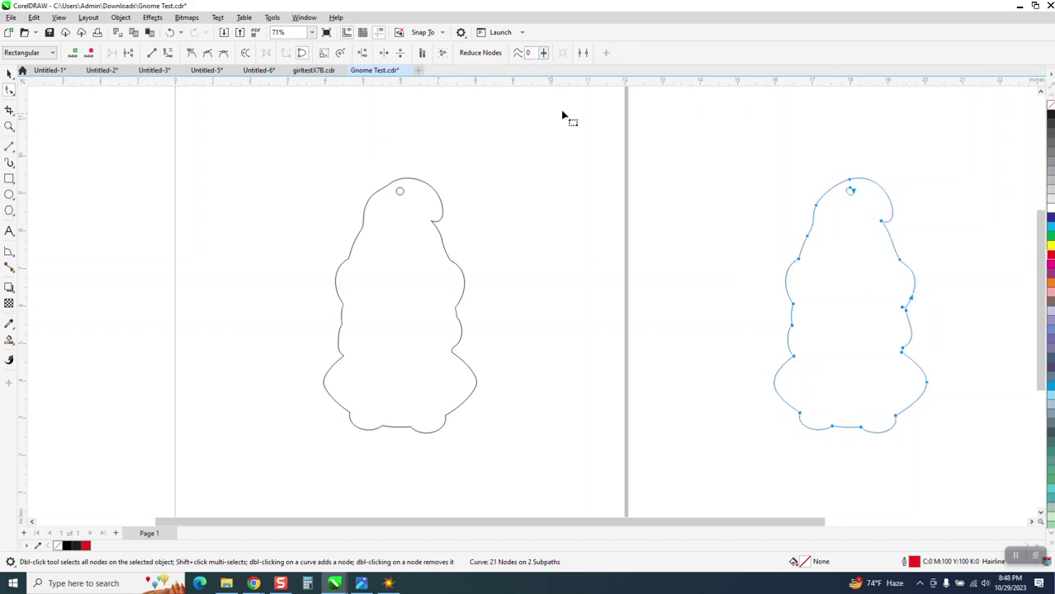
# - Select the simplified red gnome and center it with P over the original outline
pyautogui.moveTo(751, 132); pyautogui.dragTo(978, 450)
pyautogui.click(10, 72)
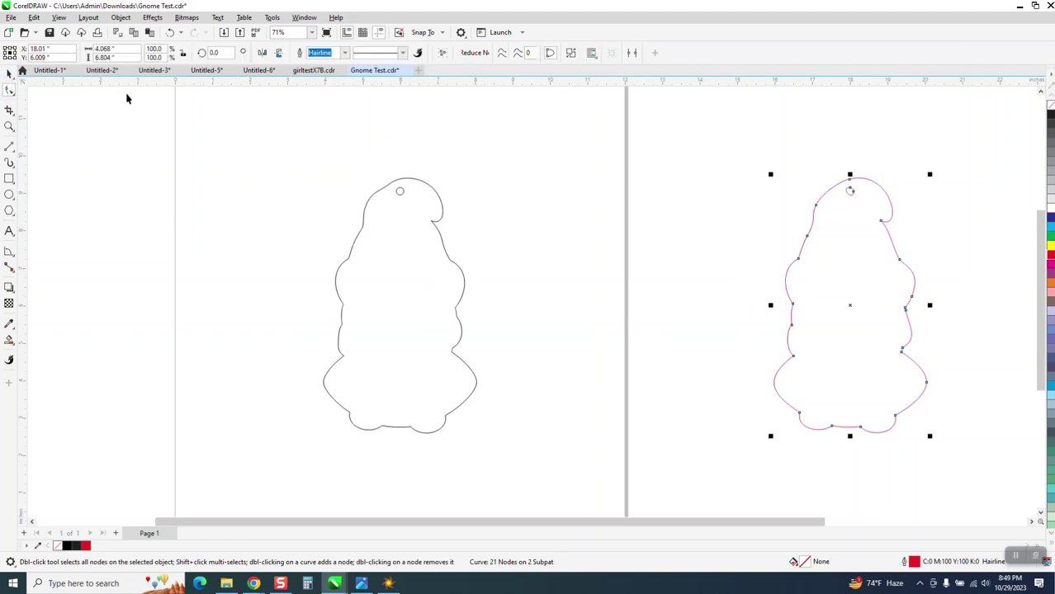
pyautogui.press('p')
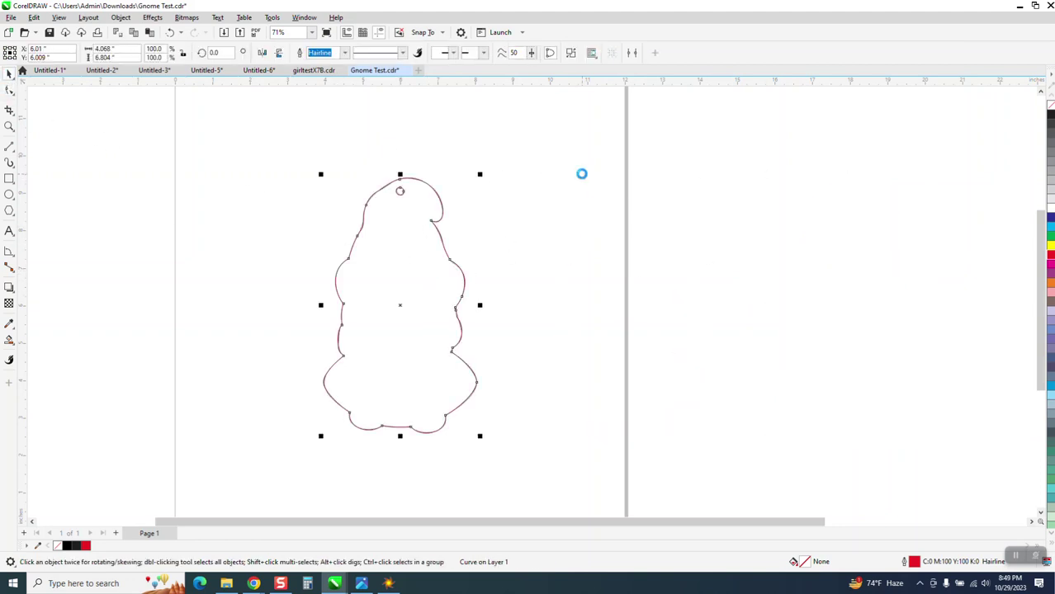
pyautogui.click(9, 126)
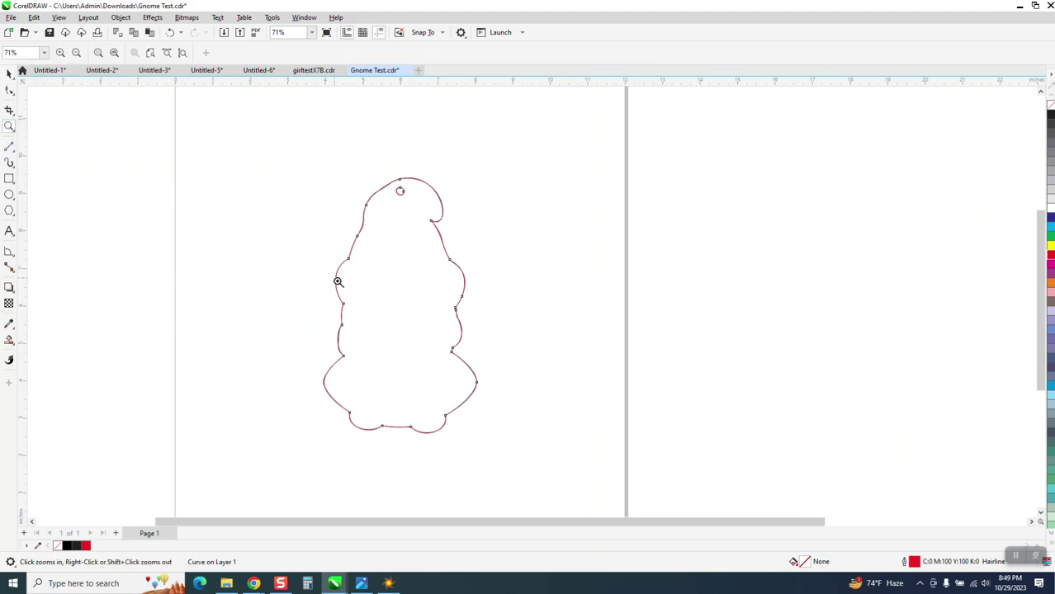
pyautogui.moveTo(442, 316); pyautogui.dragTo(528, 364)
pyautogui.scroll(-1, 471, 297)
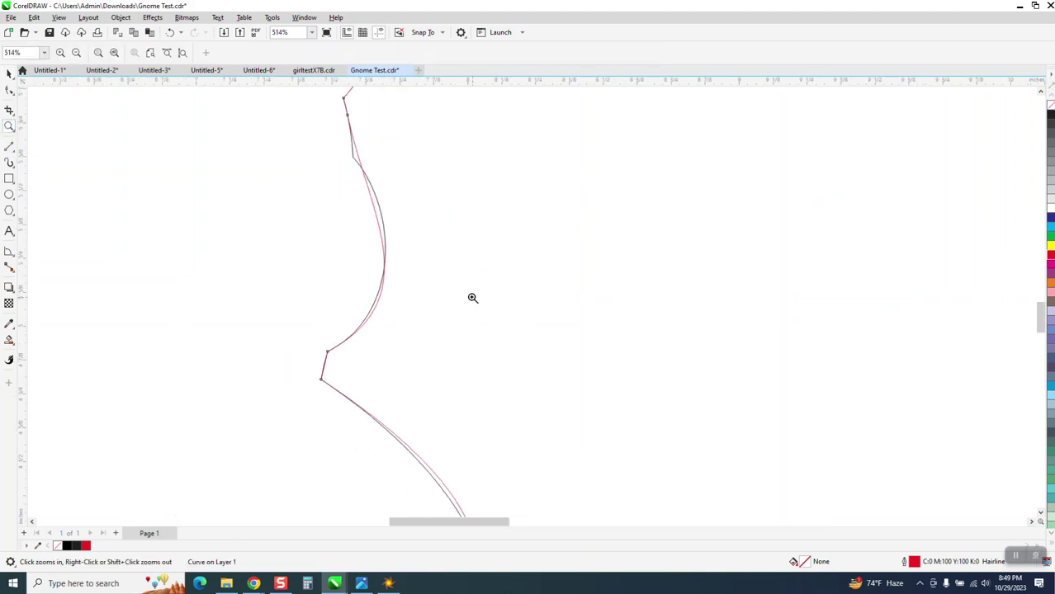
pyautogui.scroll(-1, 466, 293)
pyautogui.scroll(-1, 461, 285)
pyautogui.scroll(-1, 463, 284)
pyautogui.scroll(-3, 463, 284)
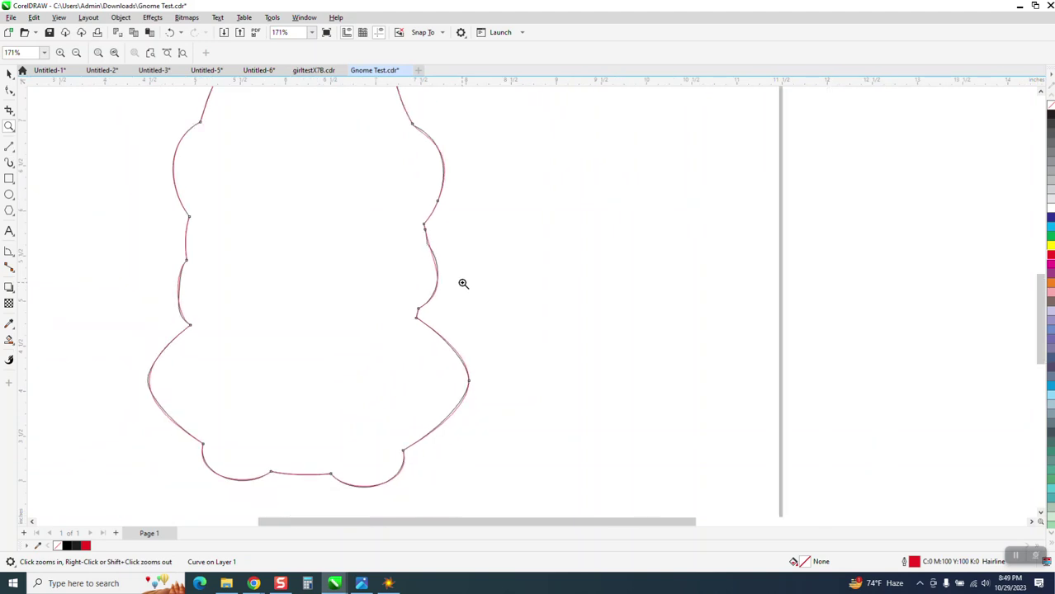
pyautogui.scroll(-2, 463, 284)
pyautogui.click(9, 73)
pyautogui.press('space')
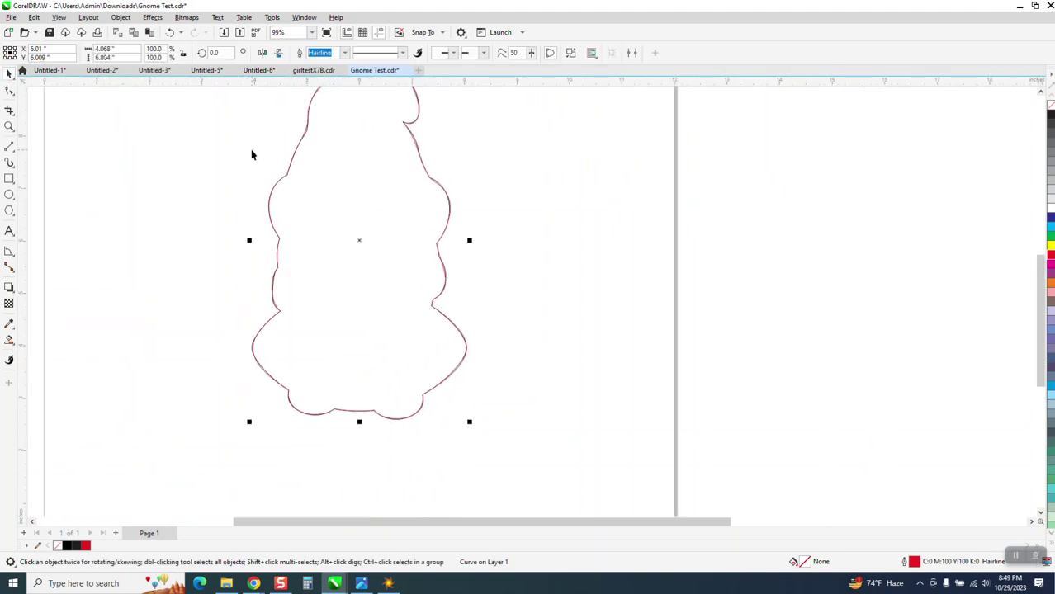
pyautogui.hotkey('ctrl', 'v')
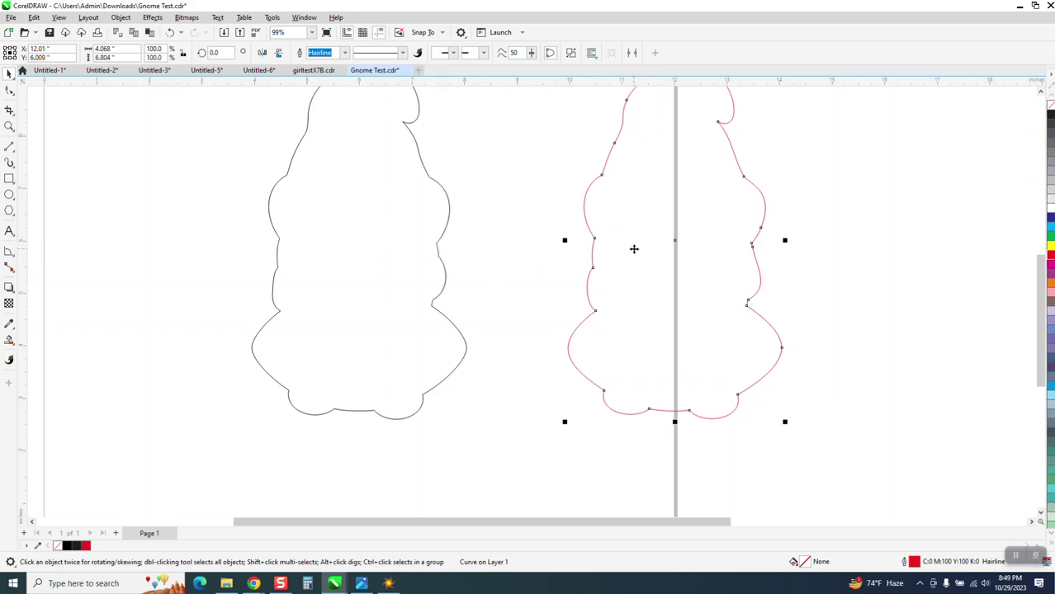
pyautogui.hotkey('ctrl', 'z')
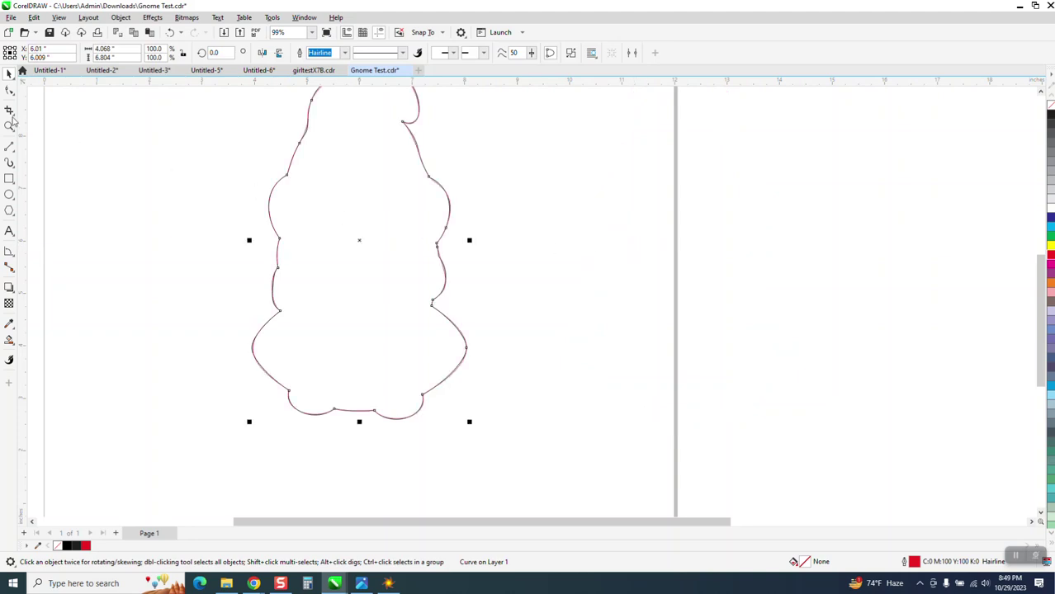
pyautogui.click(9, 125)
# - Drag the kinked segment on the red gnome's right edge to hug the original outline
pyautogui.click(538, 336)
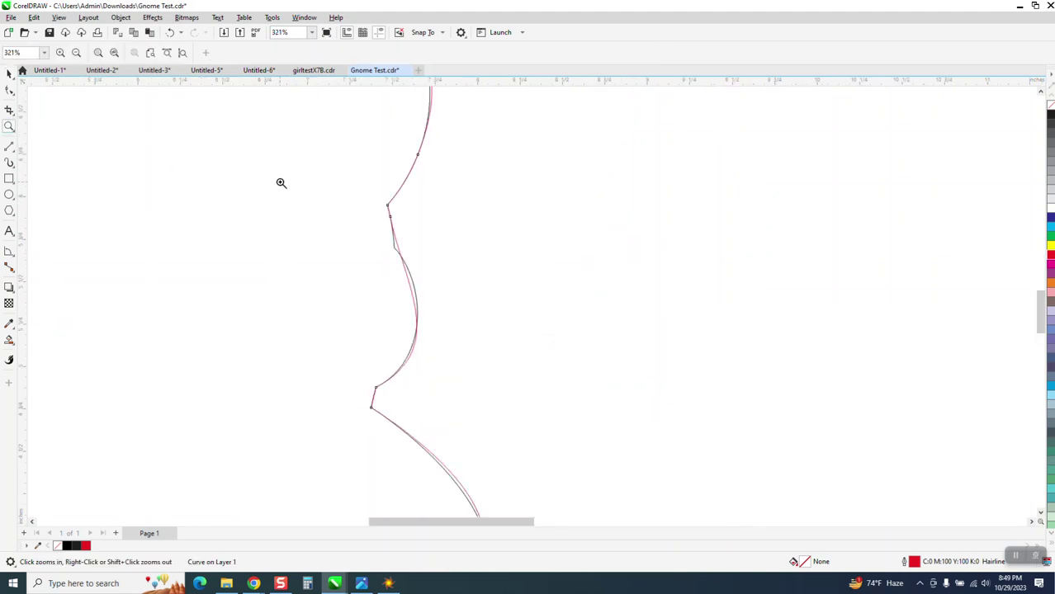
pyautogui.click(10, 73)
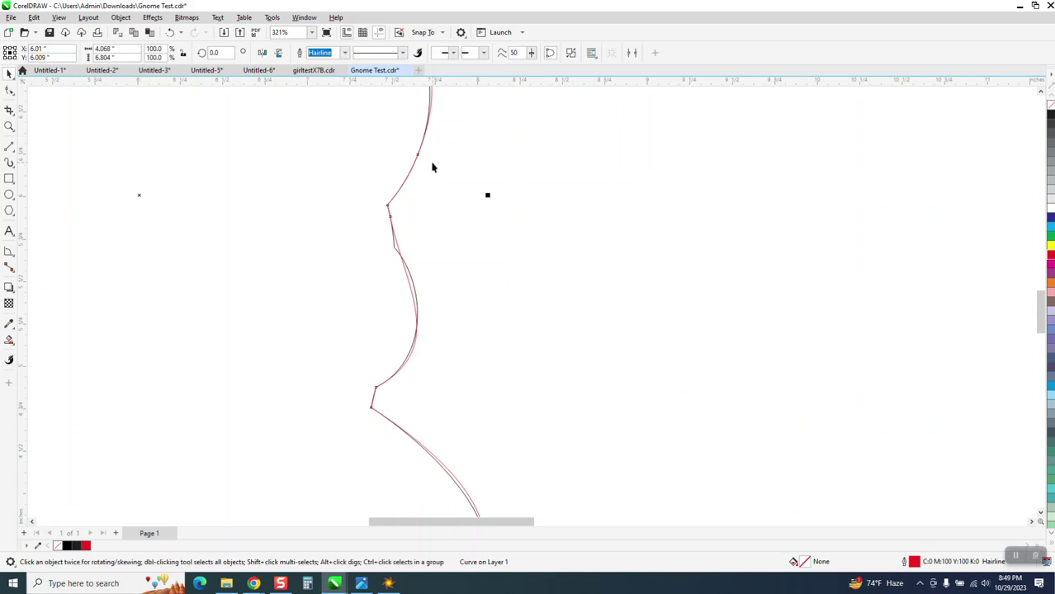
pyautogui.click(168, 158)
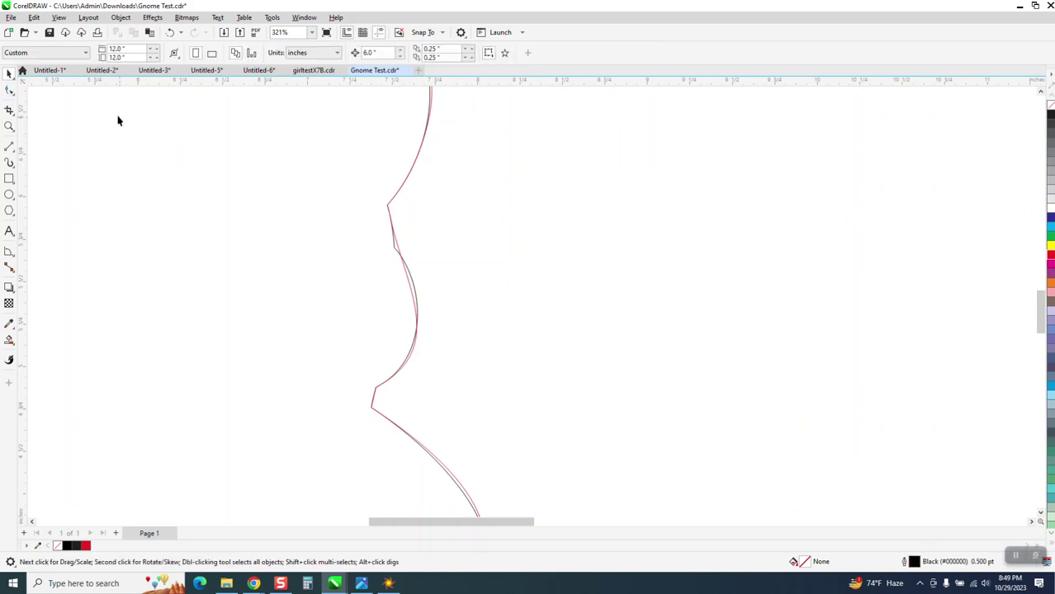
pyautogui.click(9, 91)
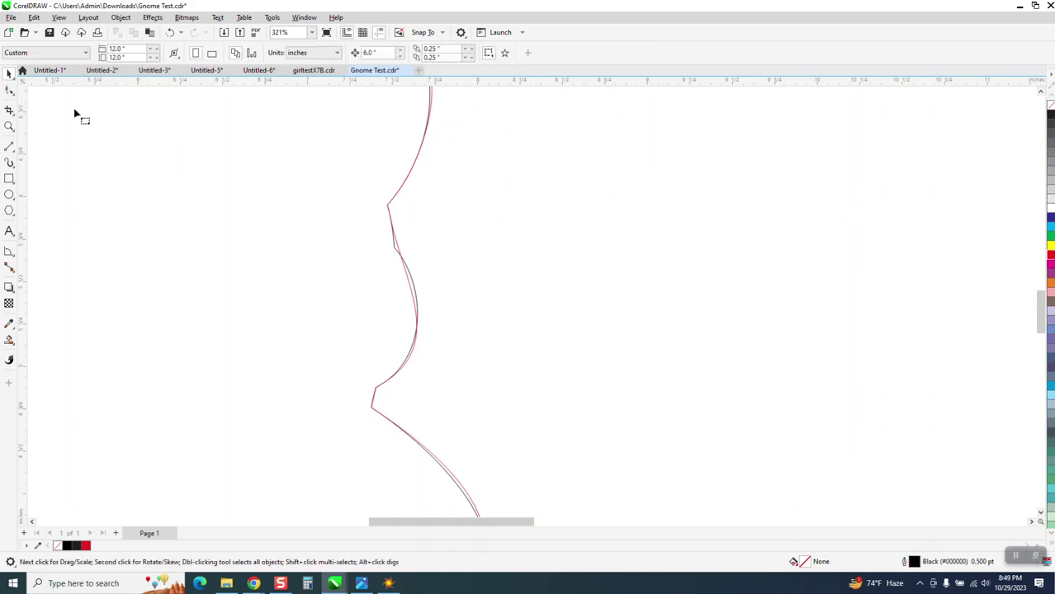
pyautogui.click(400, 251)
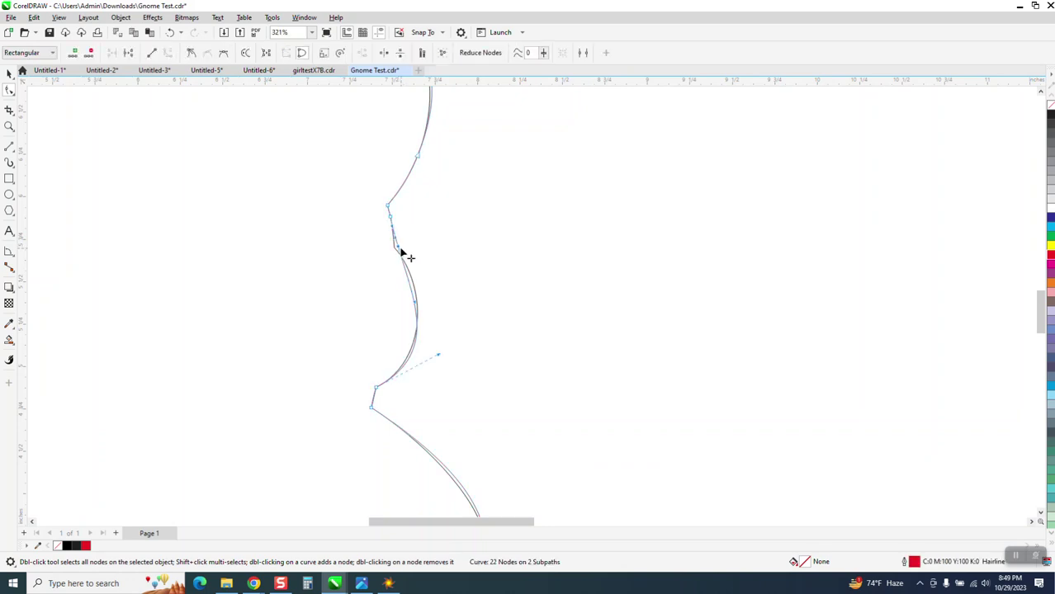
pyautogui.moveTo(399, 250); pyautogui.dragTo(419, 302)
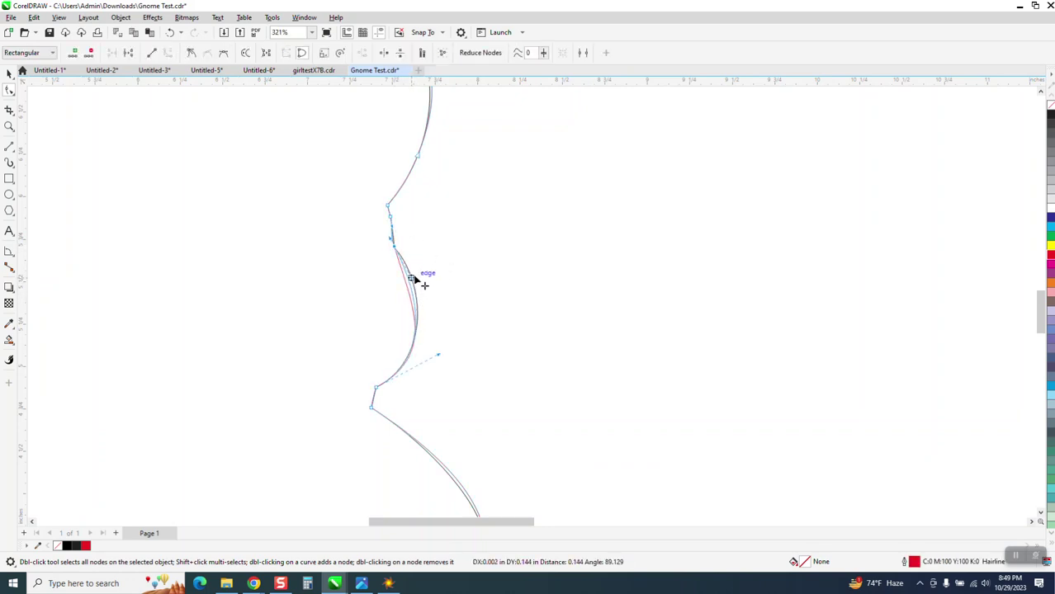
pyautogui.moveTo(415, 307); pyautogui.dragTo(420, 280)
pyautogui.scroll(-2, 474, 283)
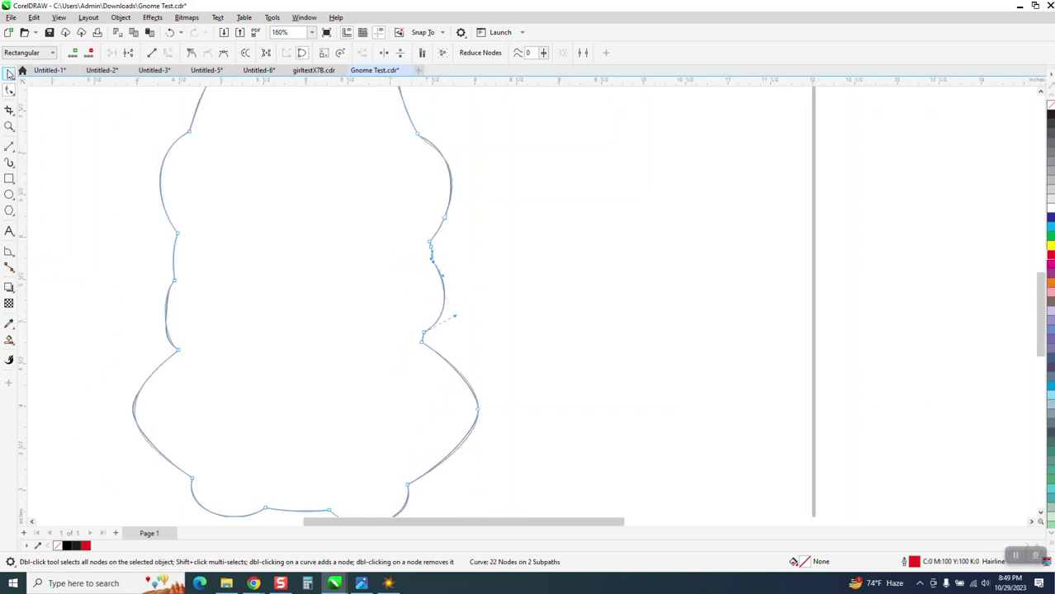
pyautogui.scroll(-2, 259, 203)
pyautogui.press('space')
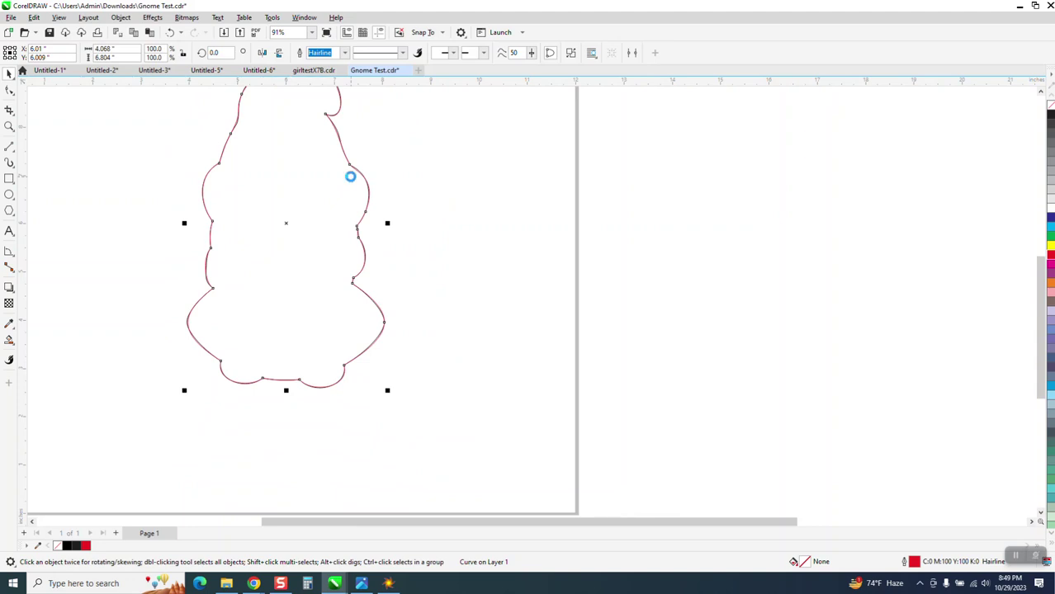
# - Zoom out and drag the box drawing further right of the two gnomes
pyautogui.scroll(-1, 348, 278)
pyautogui.scroll(-1, 348, 264)
pyautogui.scroll(-1, 355, 262)
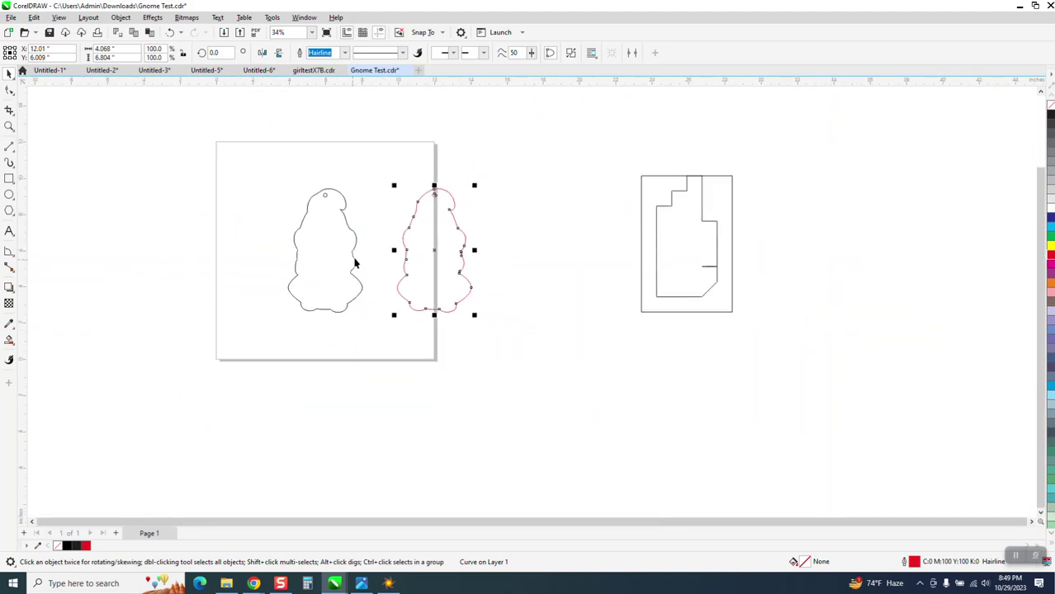
pyautogui.moveTo(293, 166); pyautogui.dragTo(387, 337)
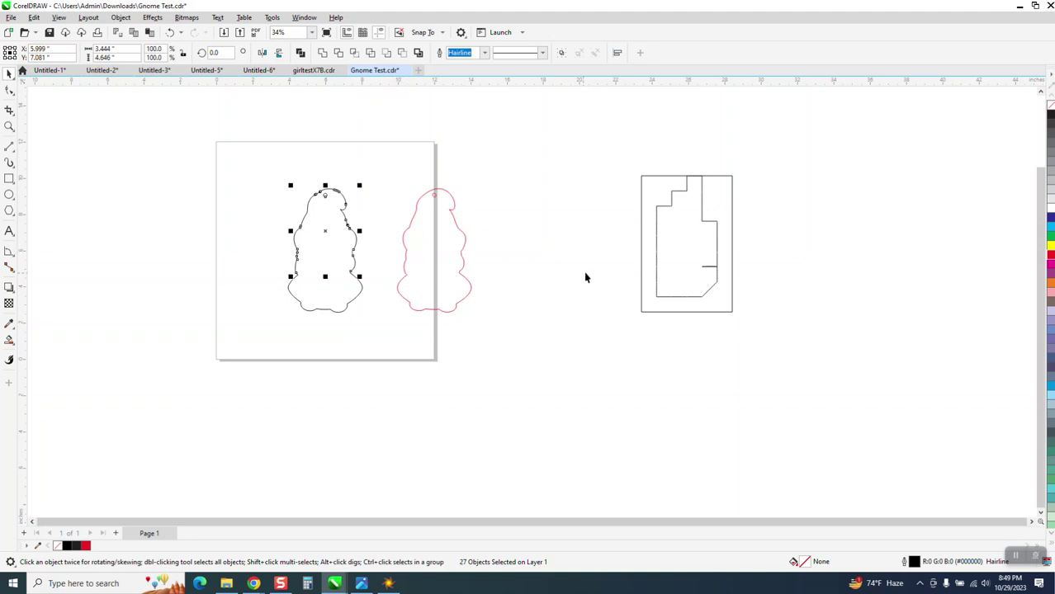
pyautogui.moveTo(629, 172); pyautogui.dragTo(894, 416)
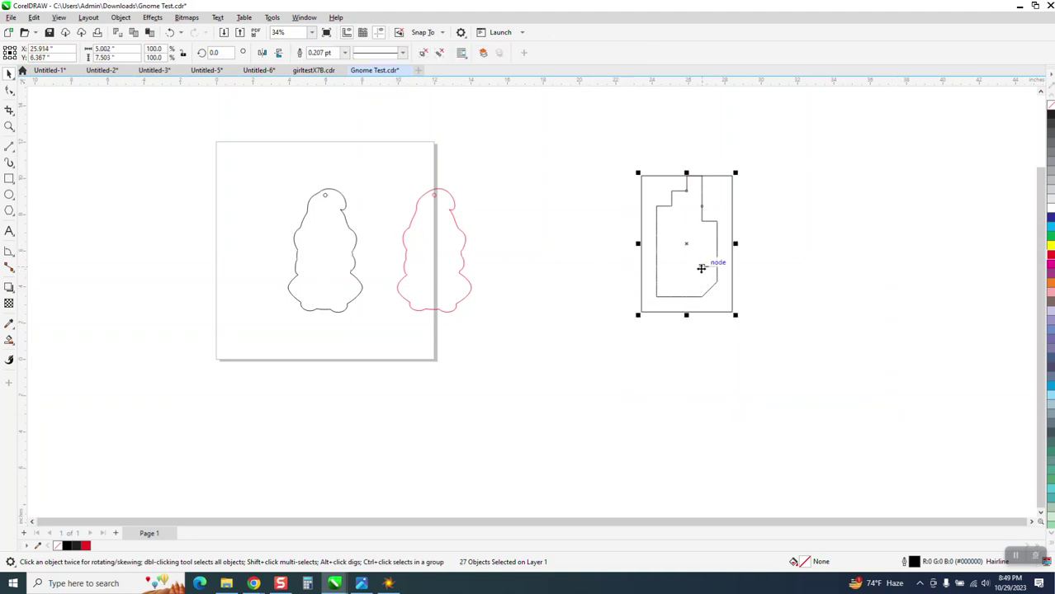
pyautogui.moveTo(688, 249); pyautogui.dragTo(729, 254)
pyautogui.rightClick(561, 265)
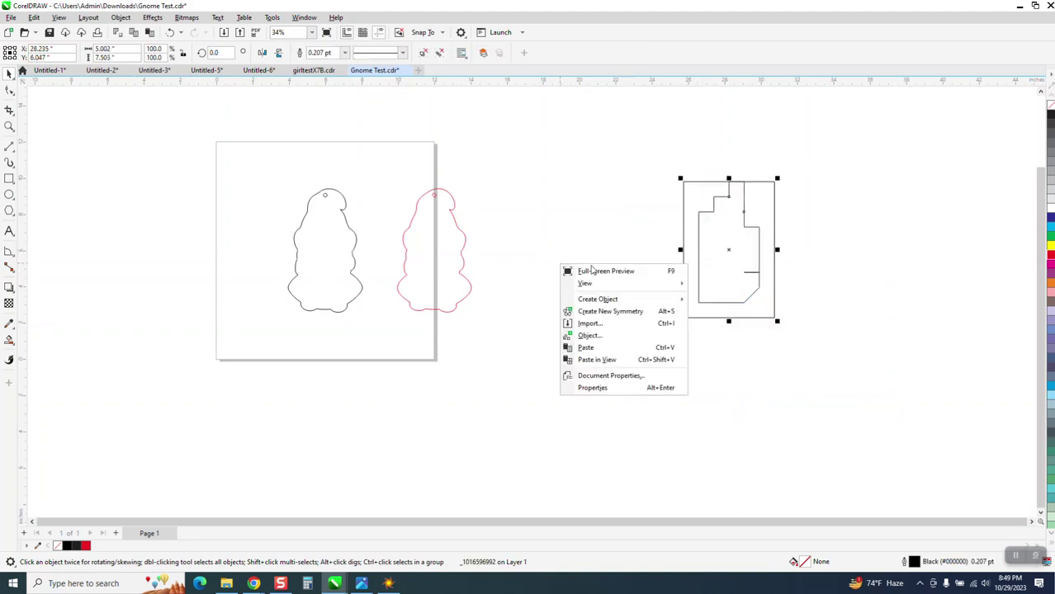
# - Import Gnome TestDoug.svg from Pictures via the canvas context menu
pyautogui.click(596, 327)
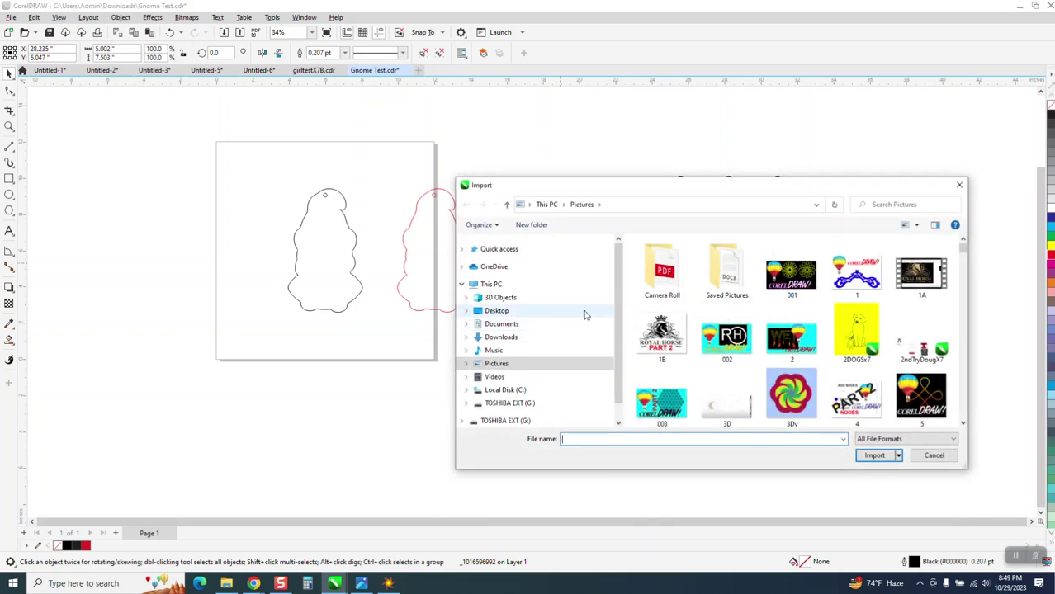
pyautogui.write('g')
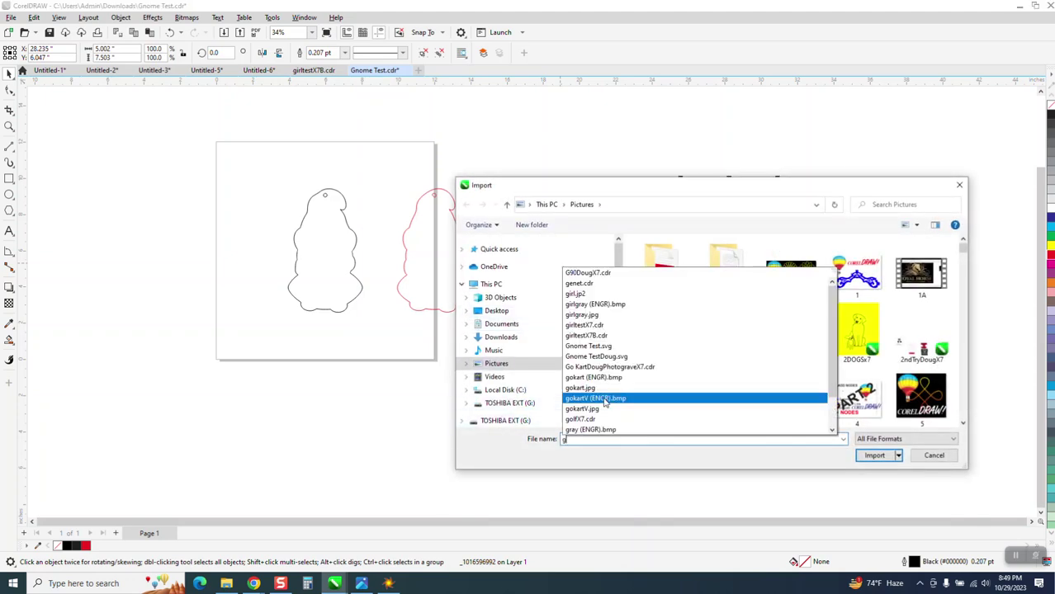
pyautogui.write('nome TestDoug.svg')
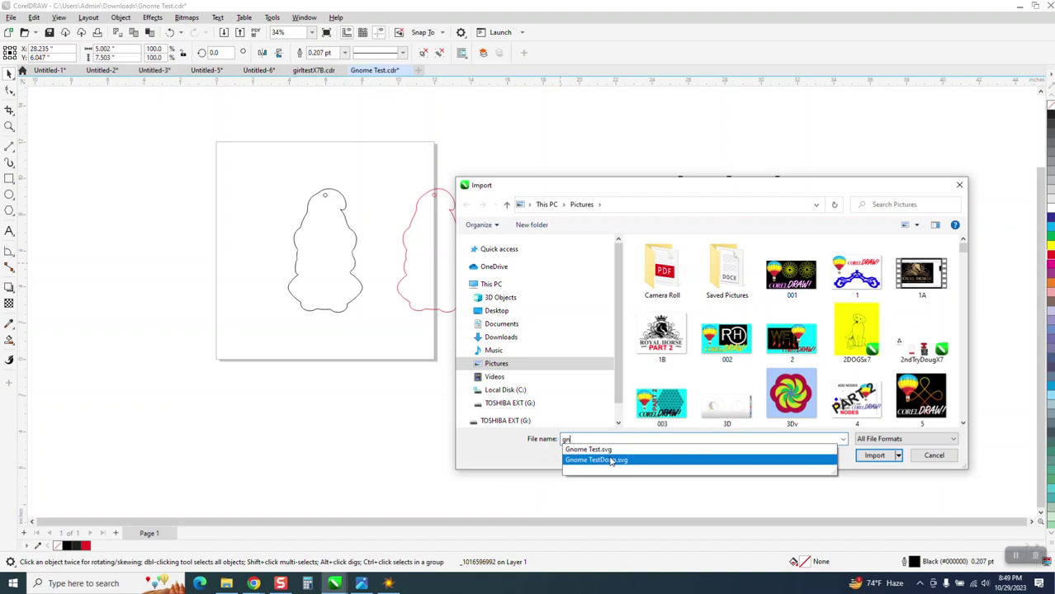
pyautogui.click(877, 457)
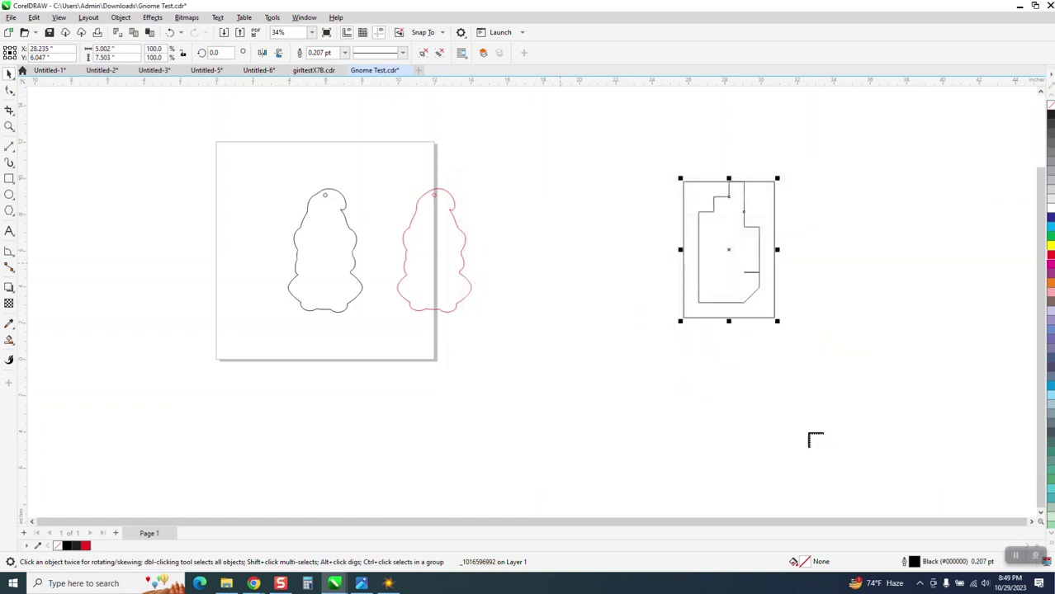
# - Place the imported gnome on the canvas and nudge it slightly down-right
pyautogui.click(505, 172)
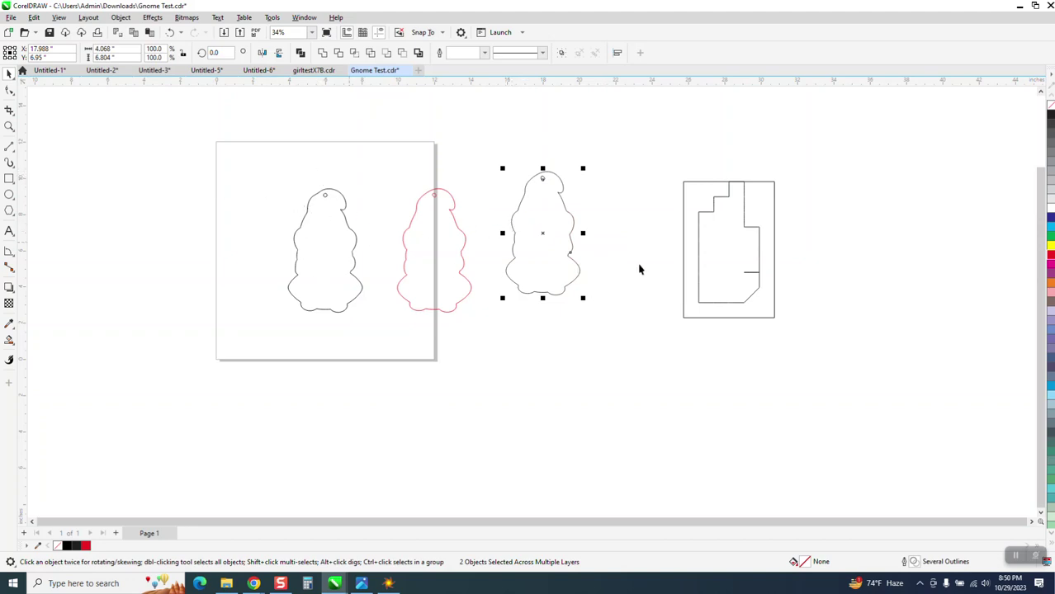
pyautogui.moveTo(544, 234); pyautogui.dragTo(547, 251)
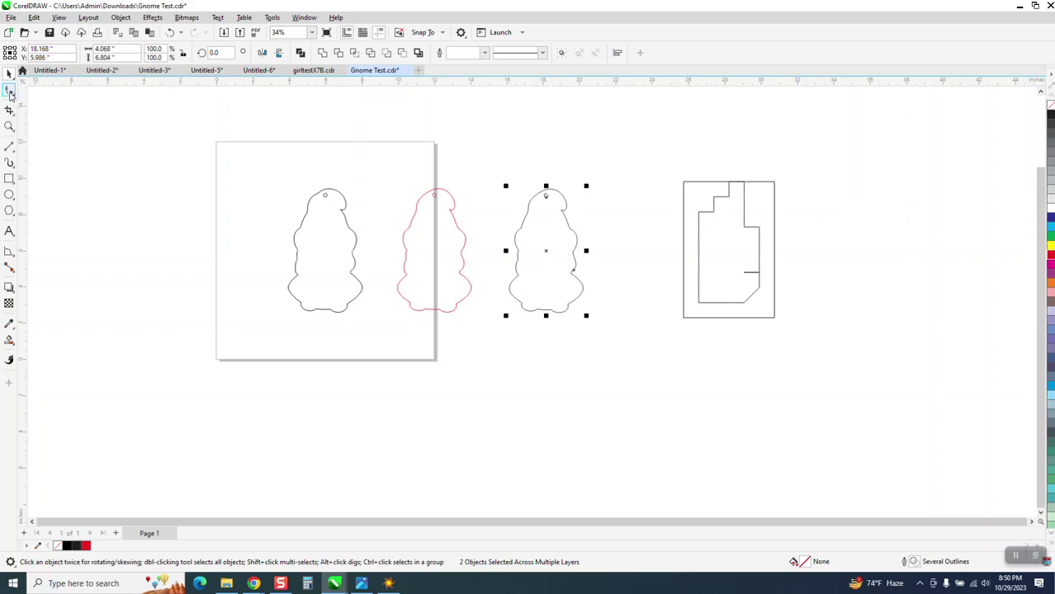
pyautogui.click(10, 91)
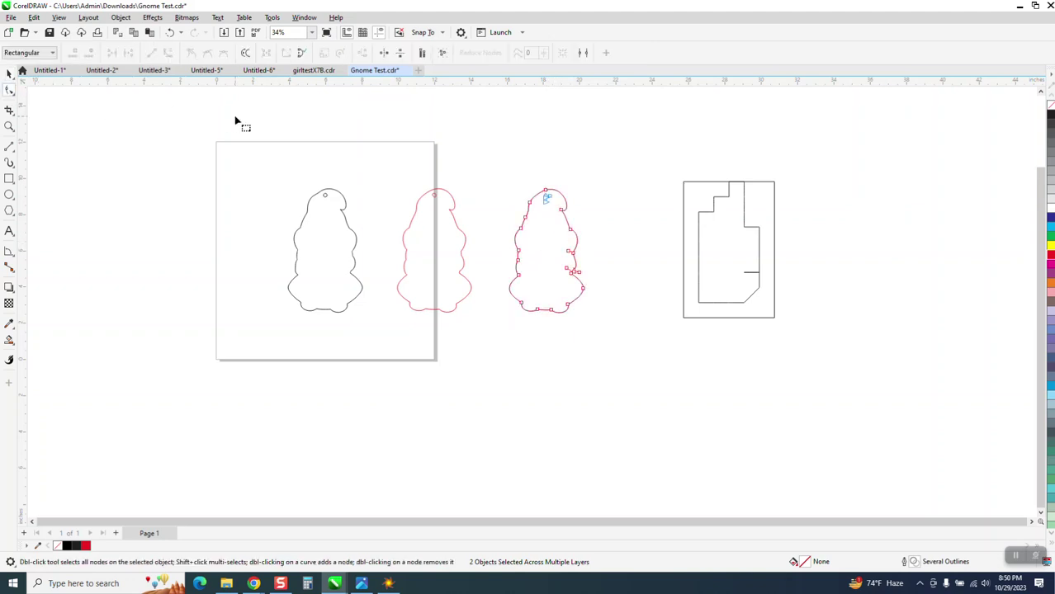
pyautogui.click(10, 74)
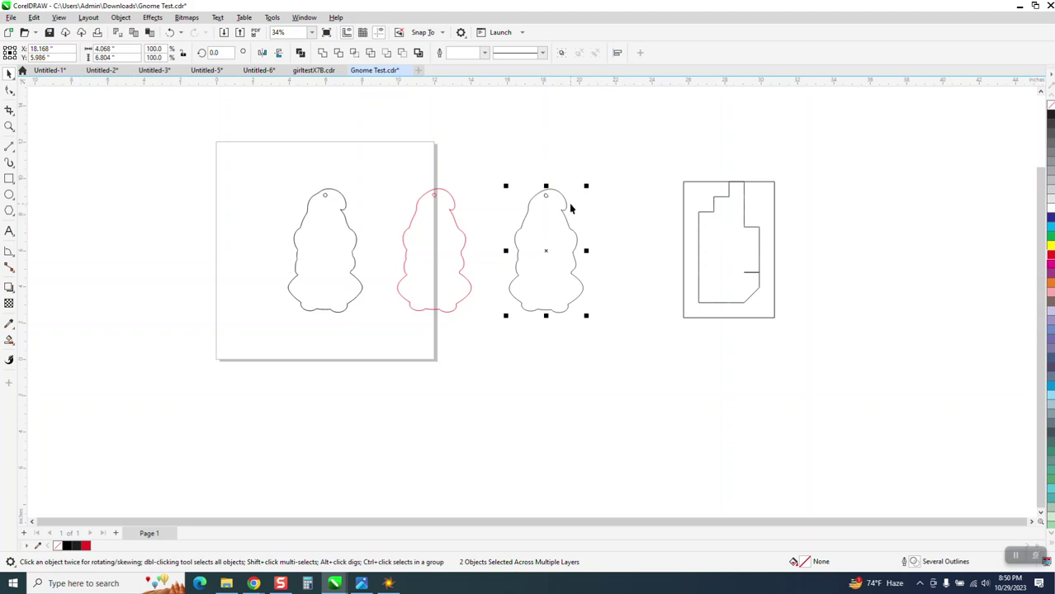
# - Delete the red gnome, imported gnome and box, then select the remaining original outline
pyautogui.click(355, 244)
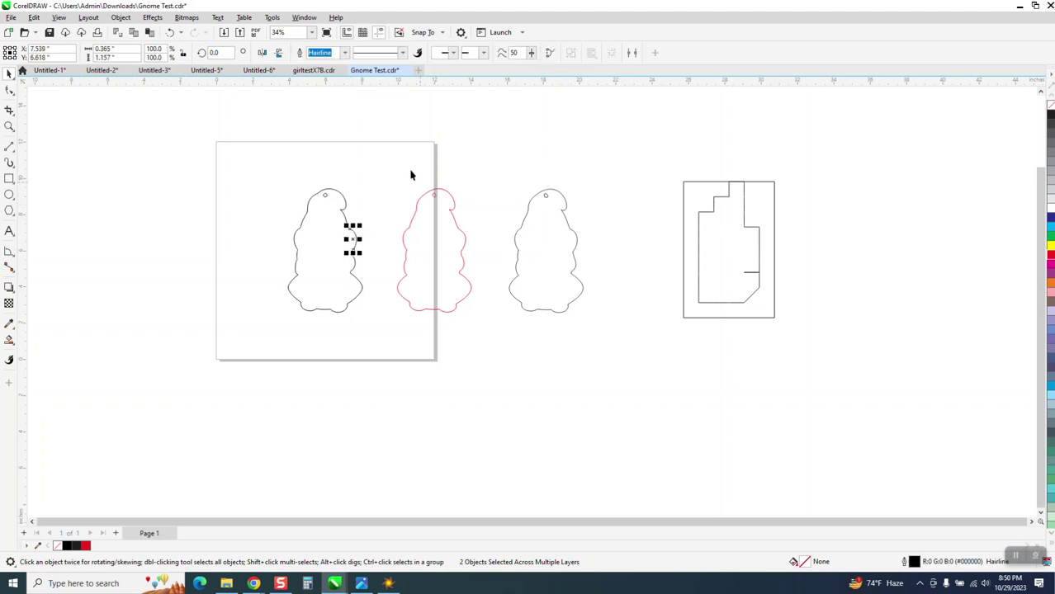
pyautogui.moveTo(396, 155); pyautogui.dragTo(834, 354)
pyautogui.press('Delete')
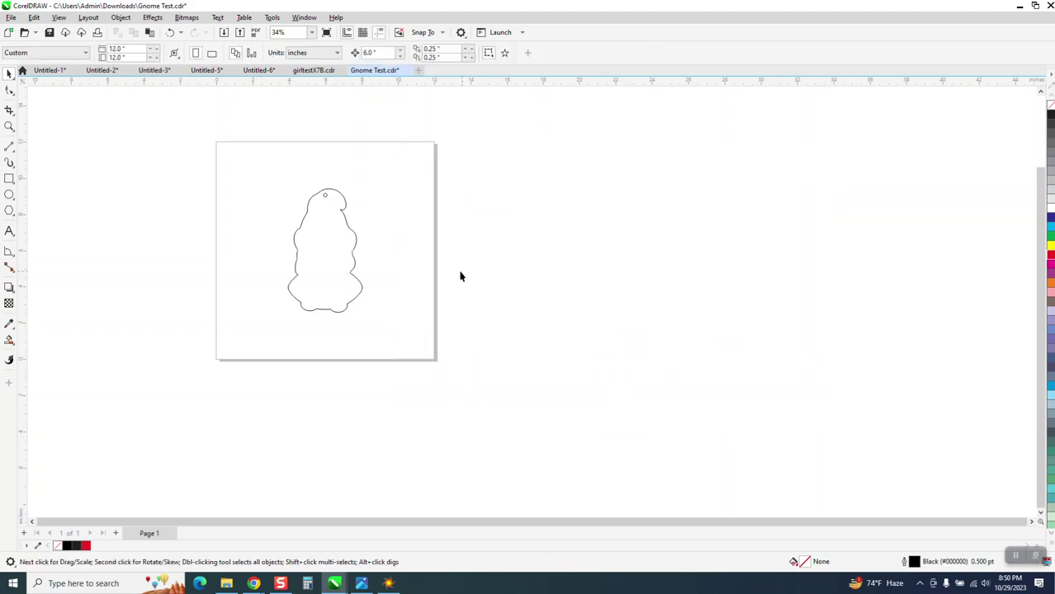
pyautogui.click(10, 90)
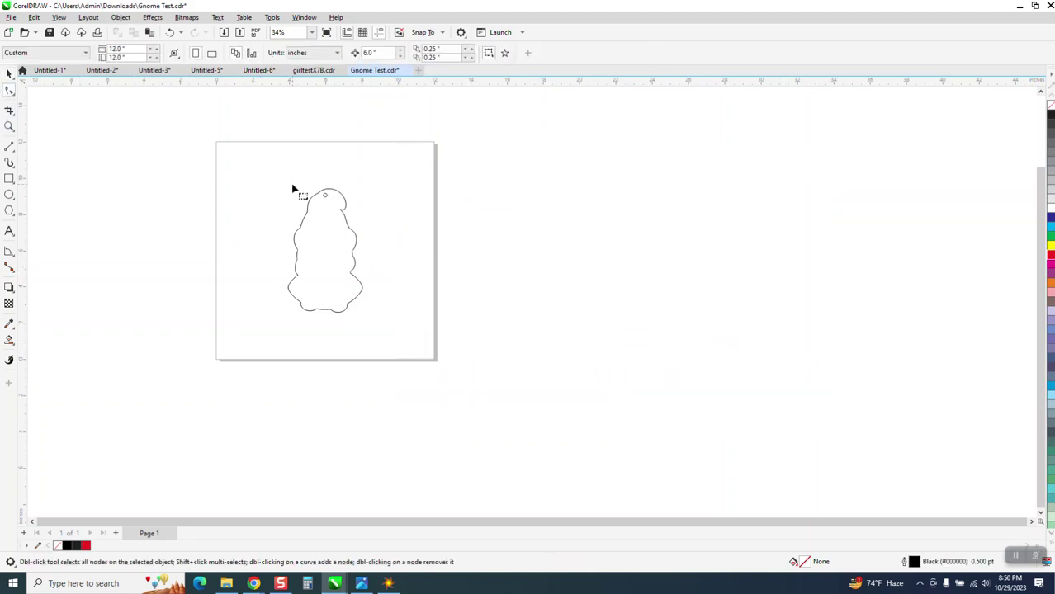
pyautogui.click(9, 74)
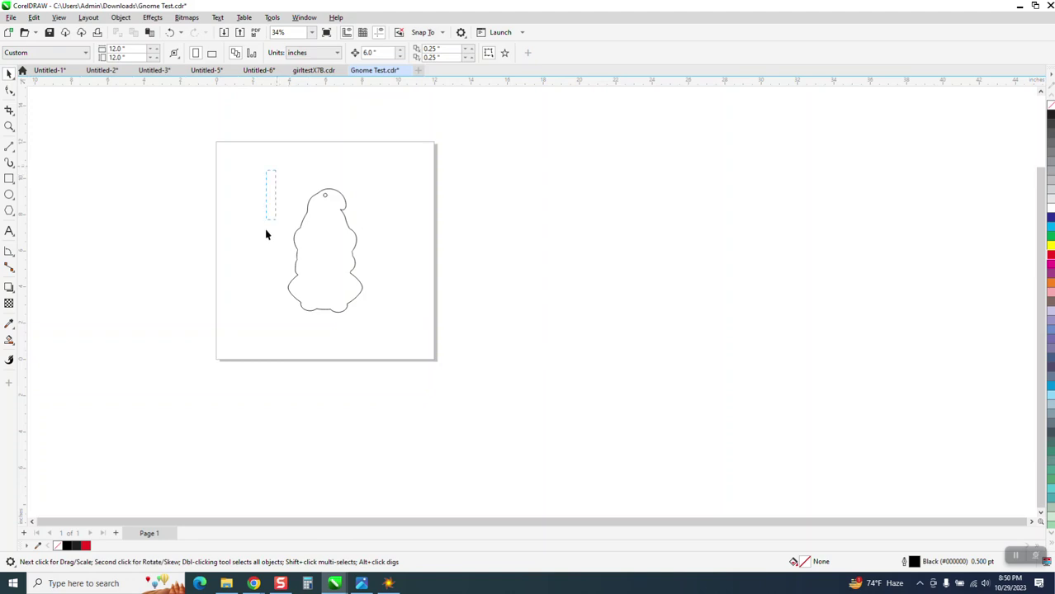
pyautogui.moveTo(266, 234); pyautogui.dragTo(395, 334)
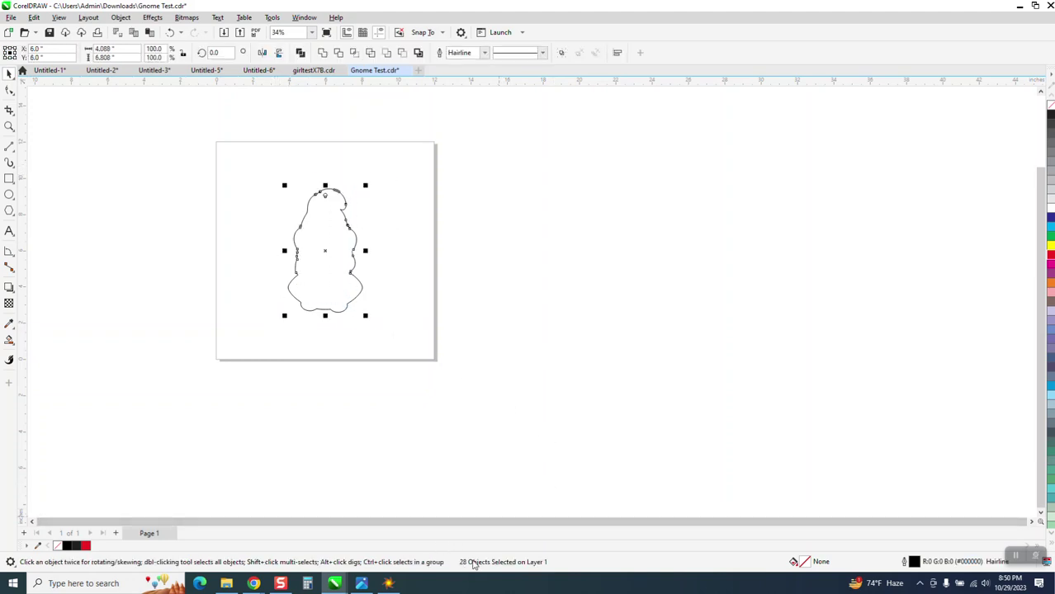
# - Export the outline as SVG named 'Gnome Testdoug2', accepting the default SVG options
pyautogui.click(12, 18)
pyautogui.click(47, 229)
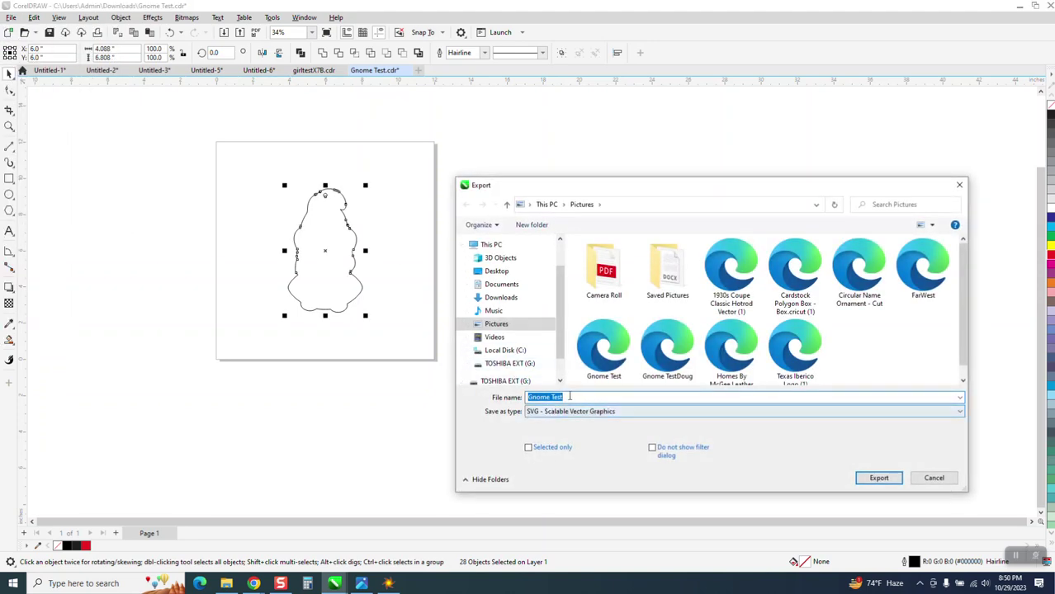
pyautogui.click(570, 397)
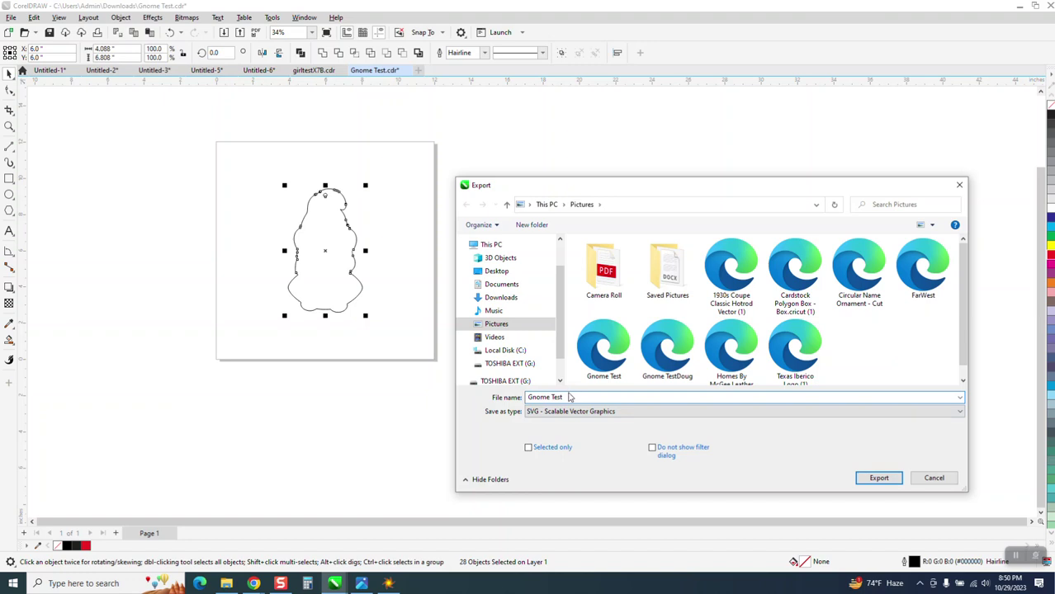
pyautogui.write('do')
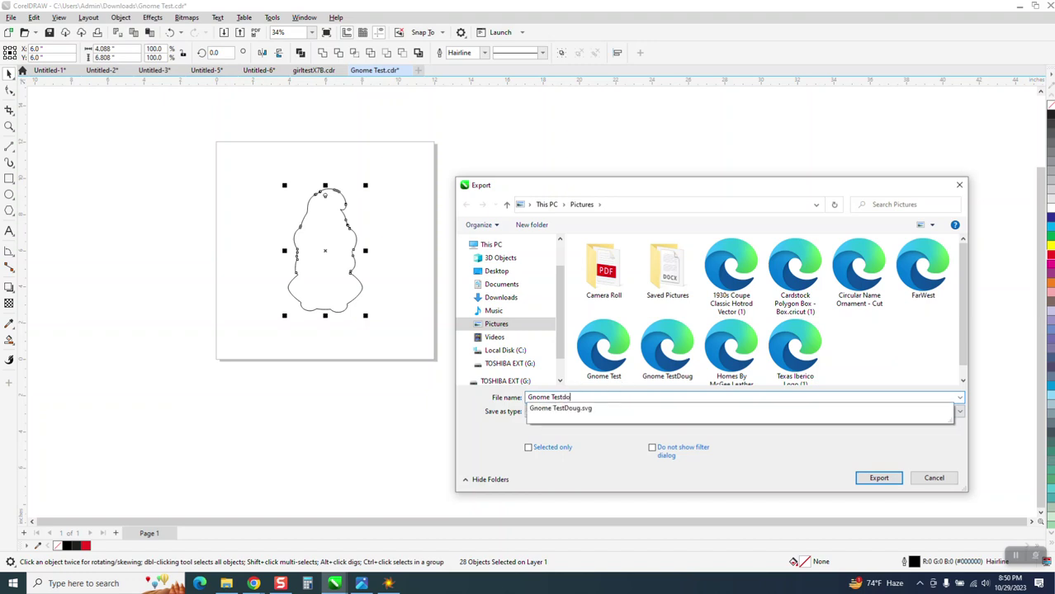
pyautogui.write('ug2')
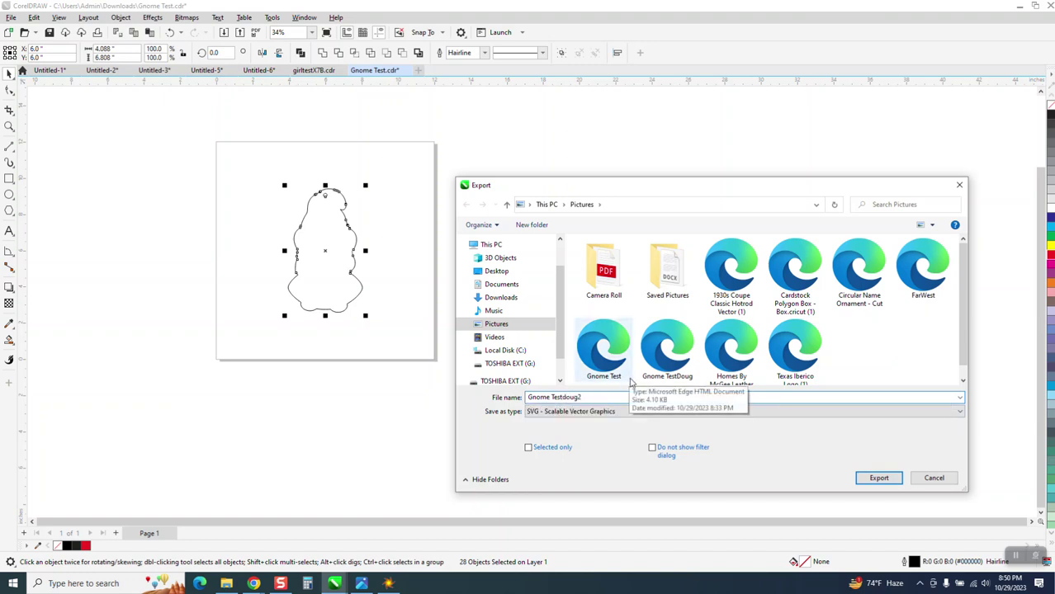
pyautogui.click(873, 479)
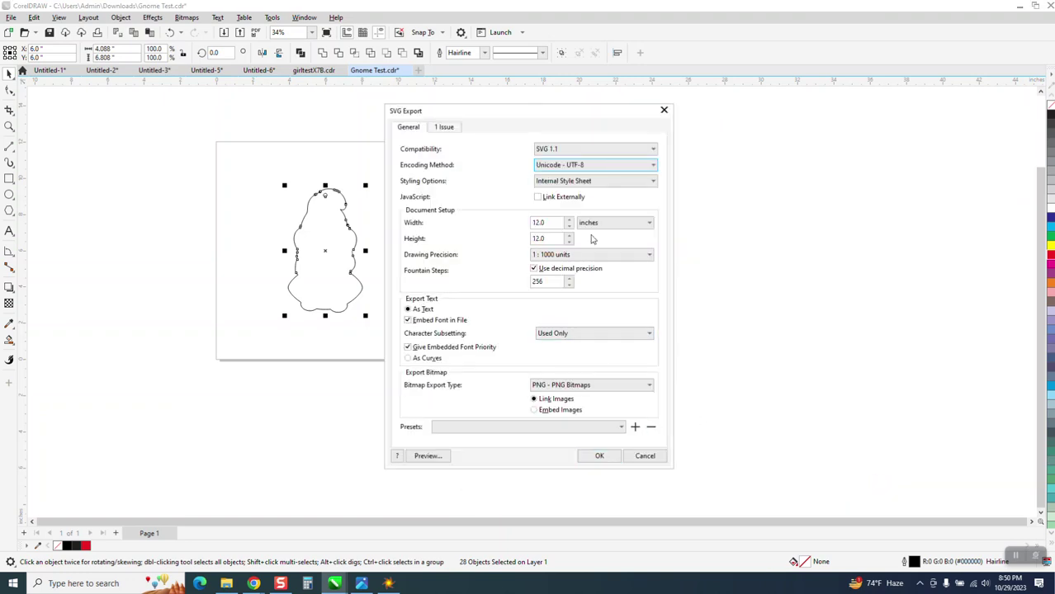
pyautogui.click(587, 455)
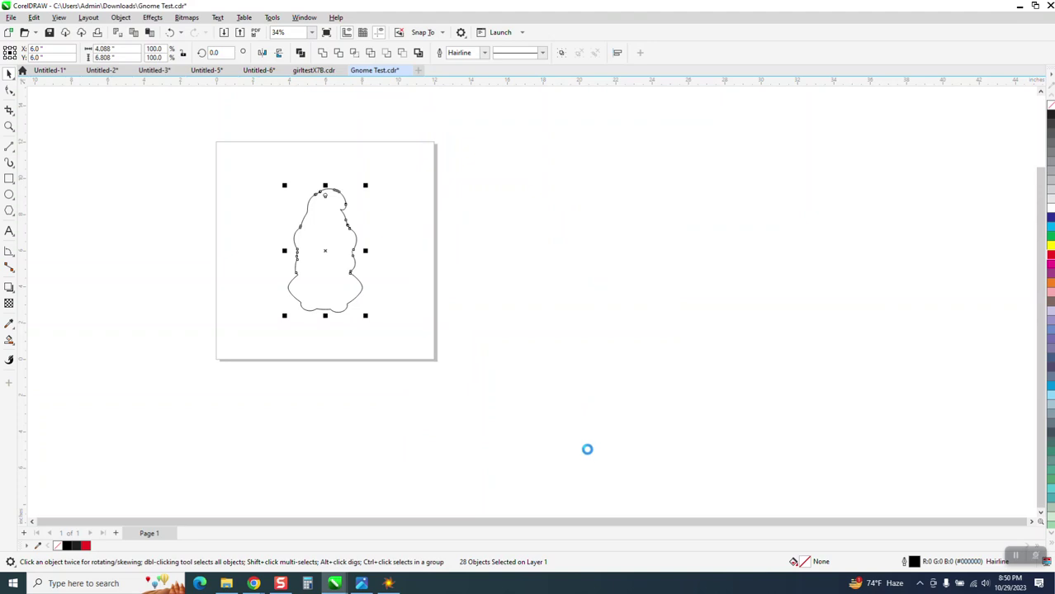
# - Import Gnome Testdoug2.svg and place it just beside the page
pyautogui.rightClick(484, 187)
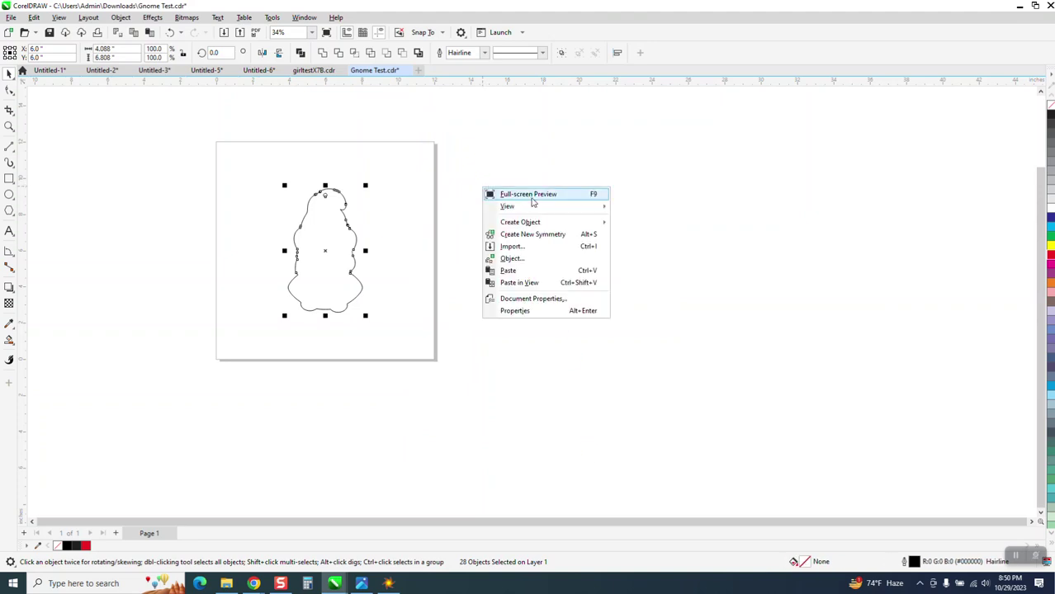
pyautogui.click(525, 250)
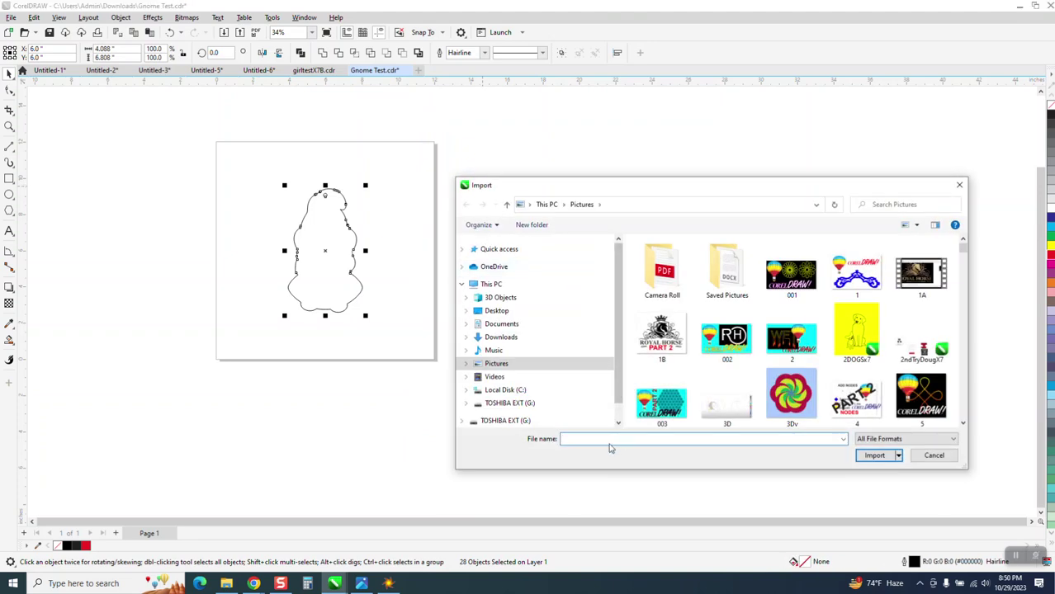
pyautogui.write('gn')
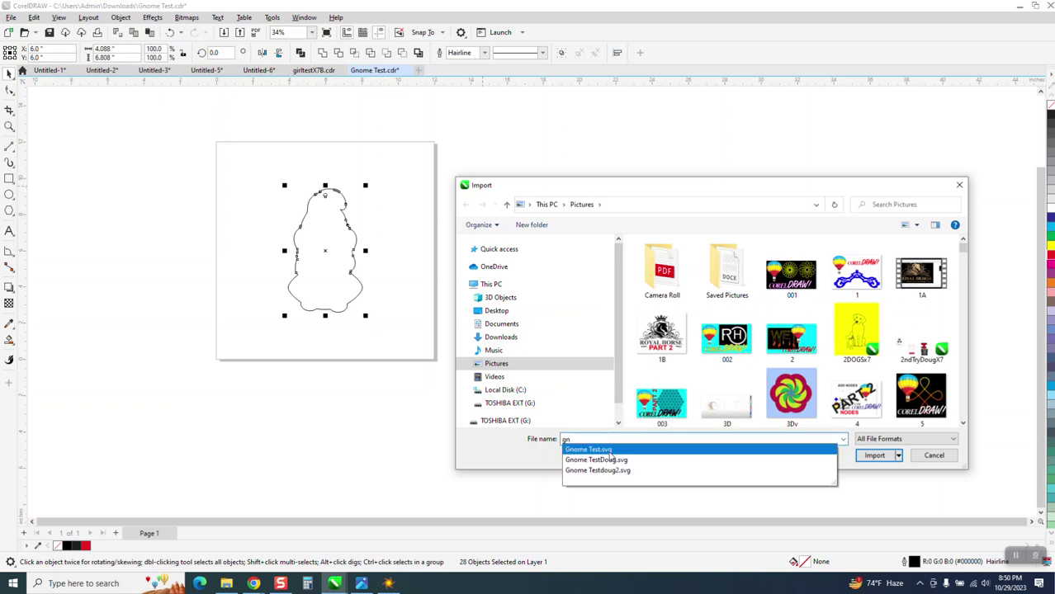
pyautogui.click(609, 470)
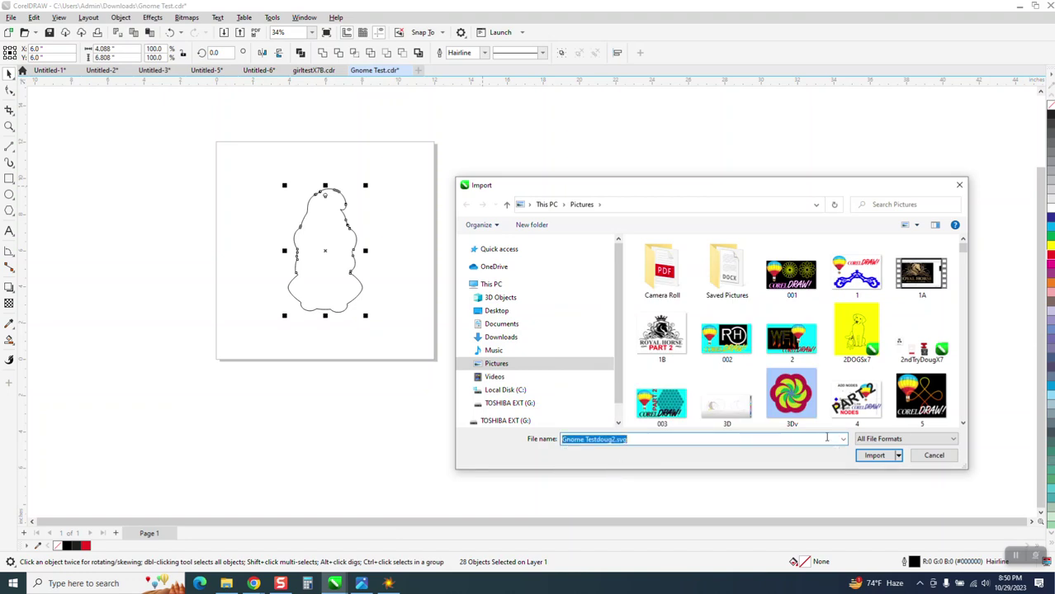
pyautogui.click(871, 457)
pyautogui.click(467, 160)
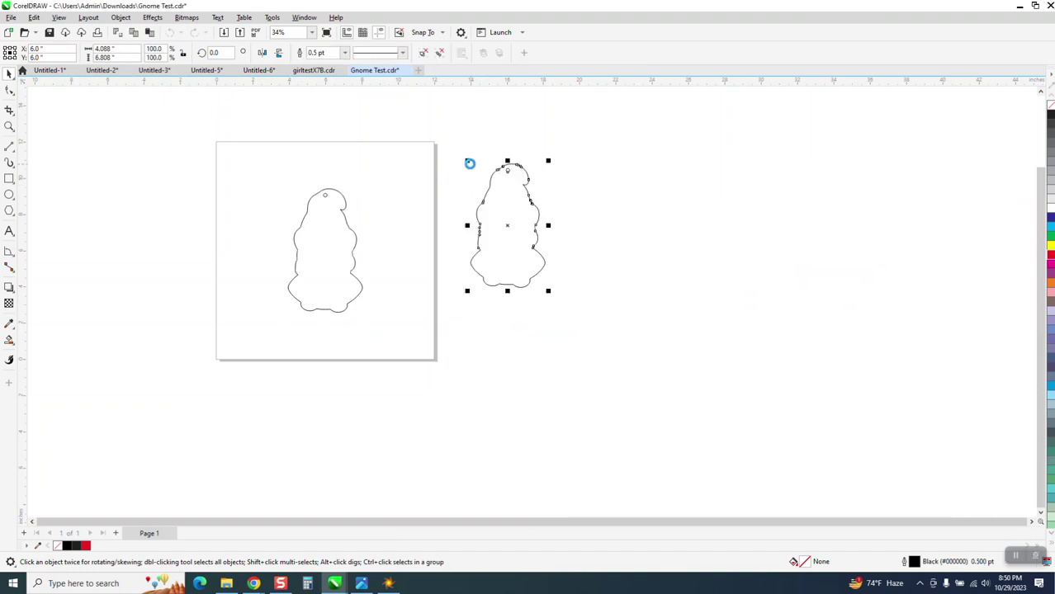
pyautogui.moveTo(510, 228); pyautogui.dragTo(509, 257)
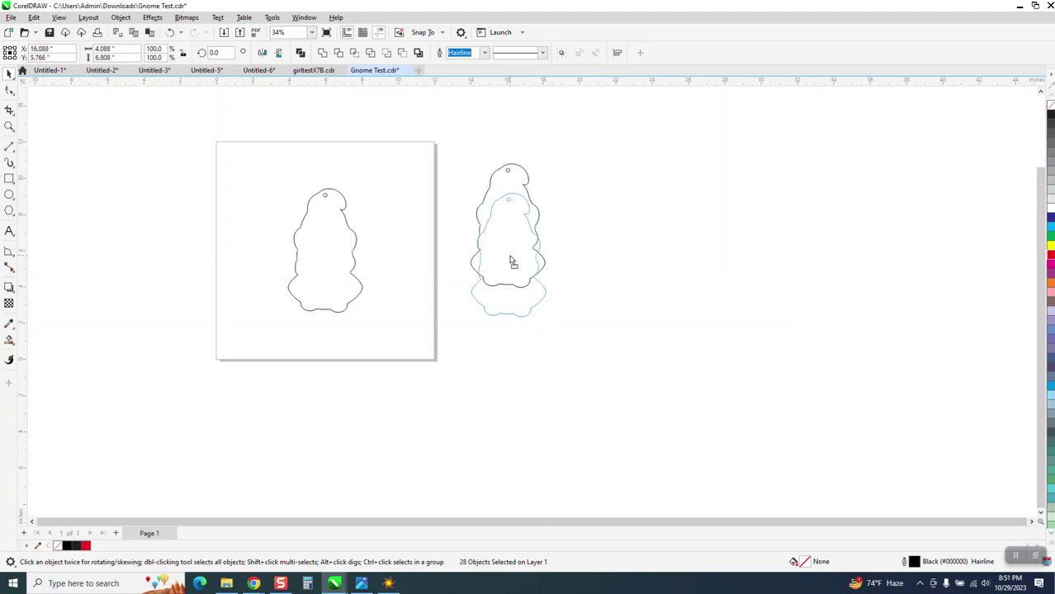
# - Zoom in around both gnomes and move the imported one closer to the page
pyautogui.click(9, 127)
pyautogui.moveTo(277, 179); pyautogui.dragTo(628, 368)
pyautogui.rightClick(632, 360)
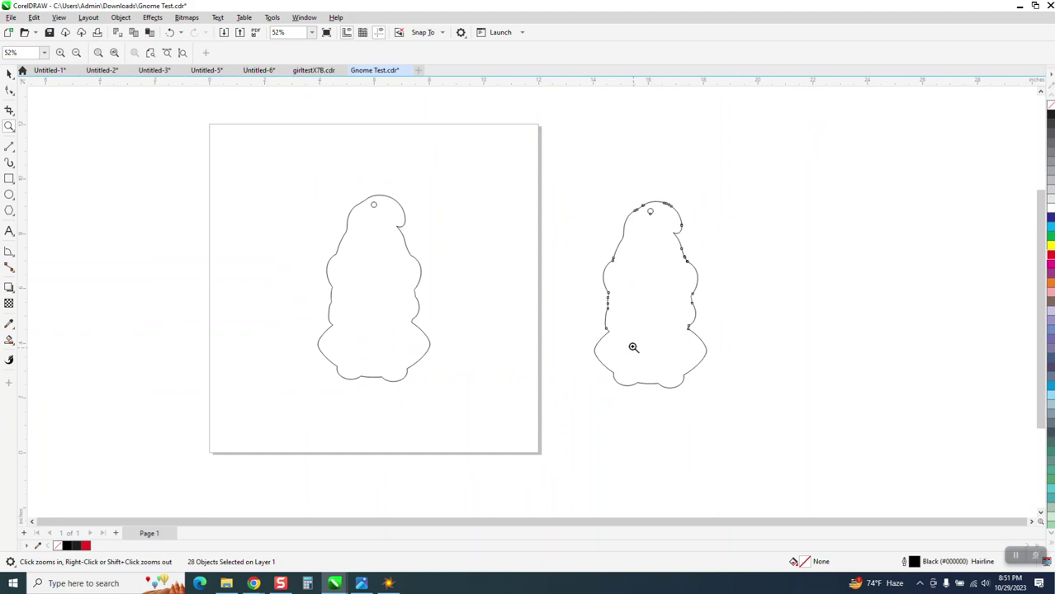
pyautogui.click(9, 74)
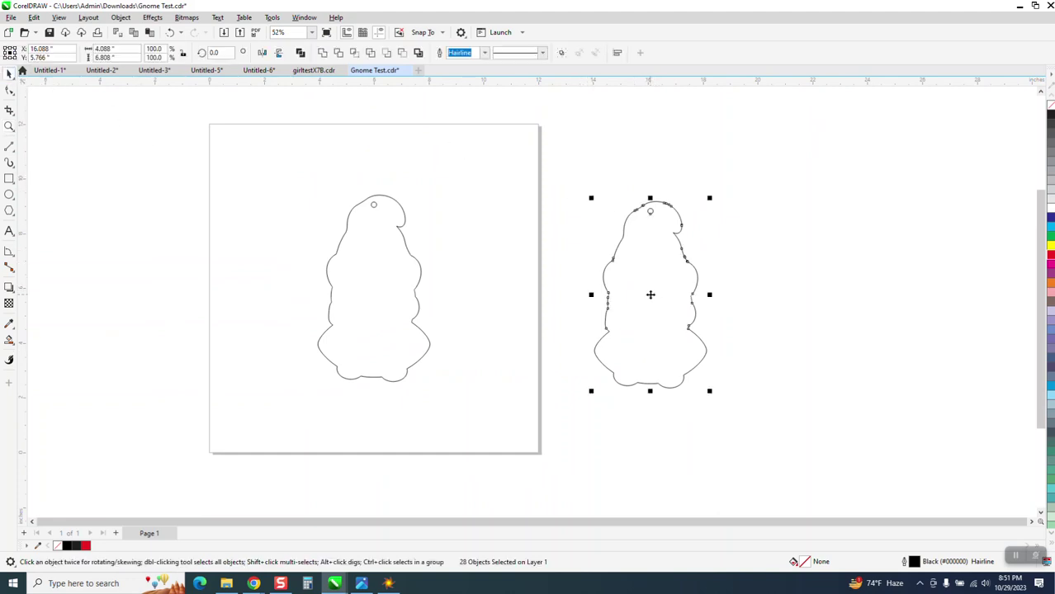
pyautogui.moveTo(650, 295); pyautogui.dragTo(598, 293)
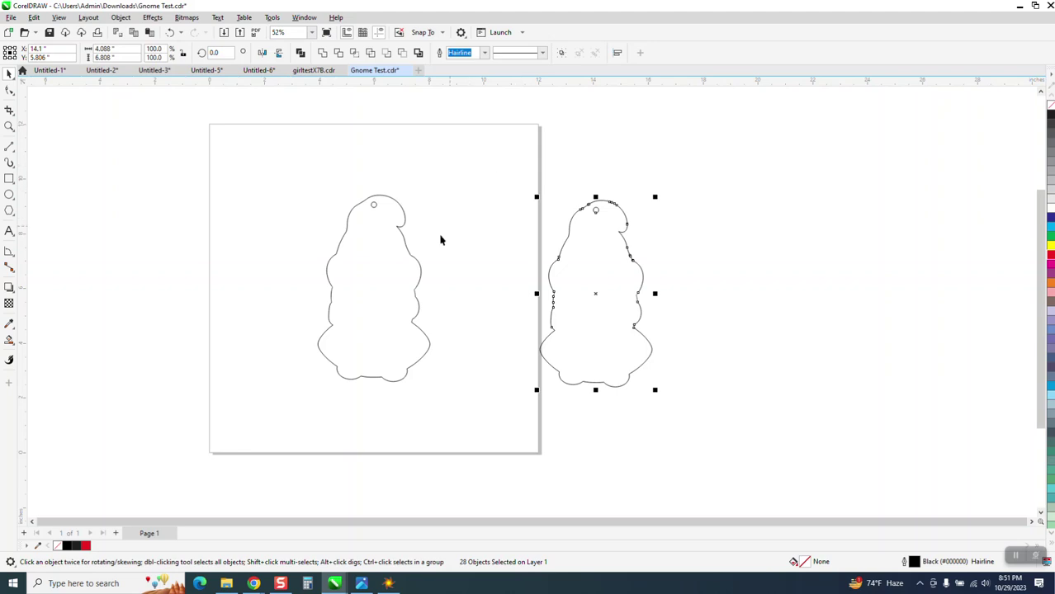
pyautogui.click(409, 253)
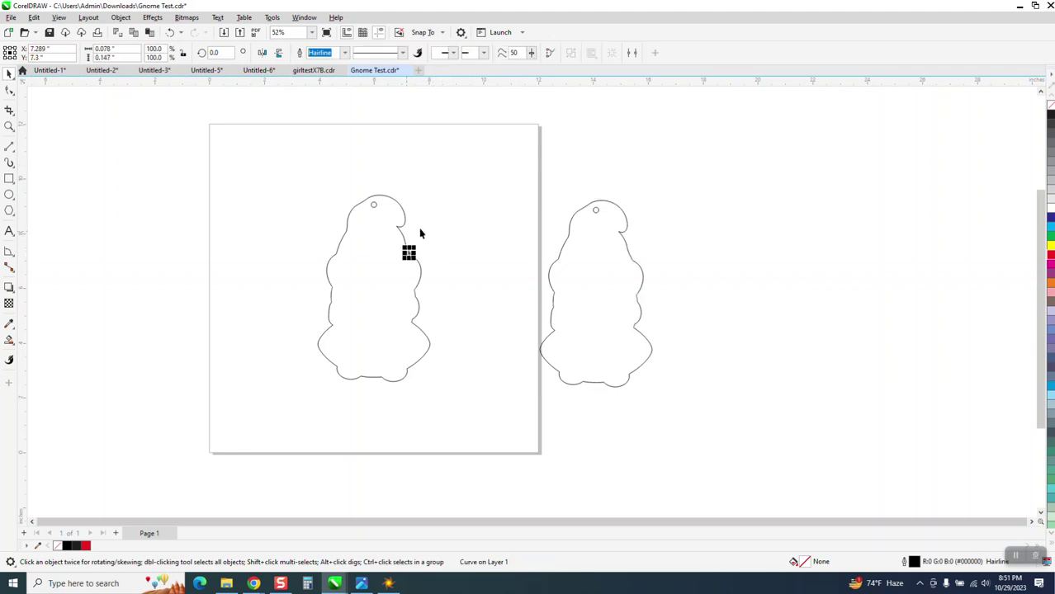
pyautogui.moveTo(519, 181); pyautogui.dragTo(707, 431)
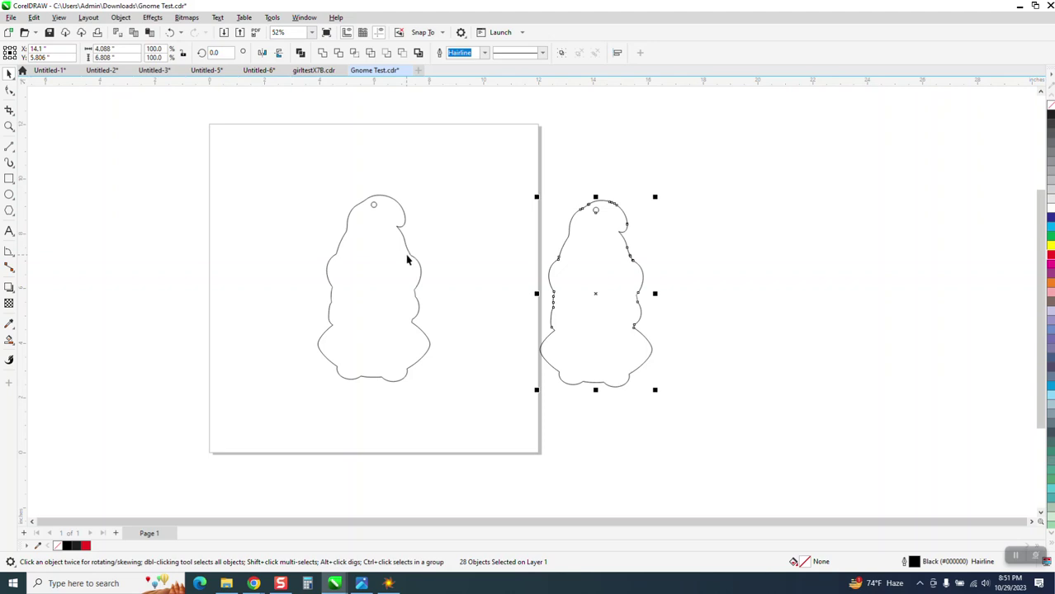
pyautogui.click(414, 260)
pyautogui.moveTo(296, 170); pyautogui.dragTo(490, 421)
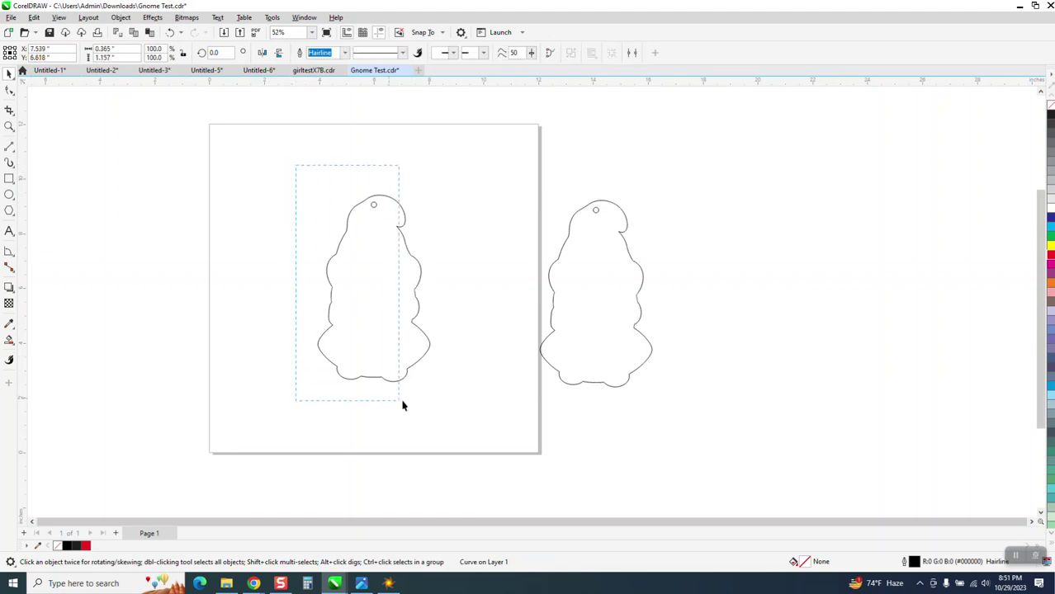
pyautogui.press('F10')
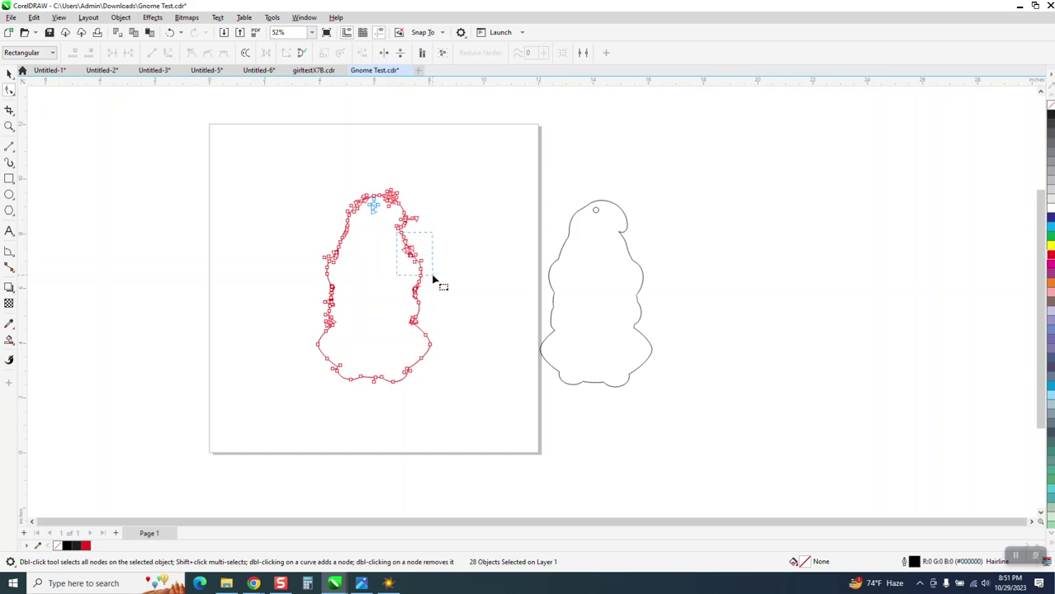
pyautogui.moveTo(396, 227); pyautogui.dragTo(437, 281)
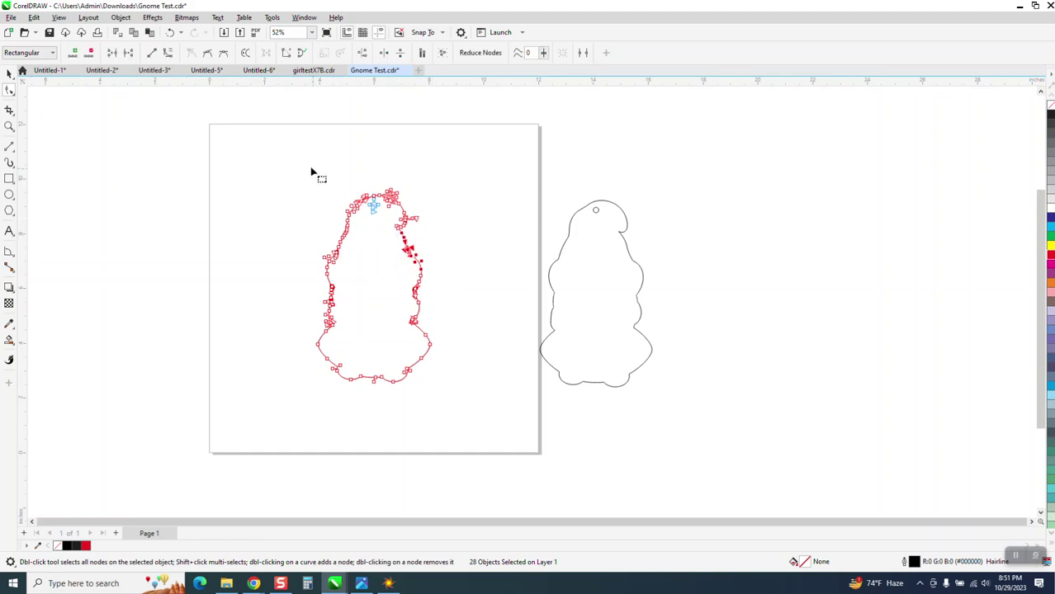
pyautogui.moveTo(313, 169); pyautogui.dragTo(475, 404)
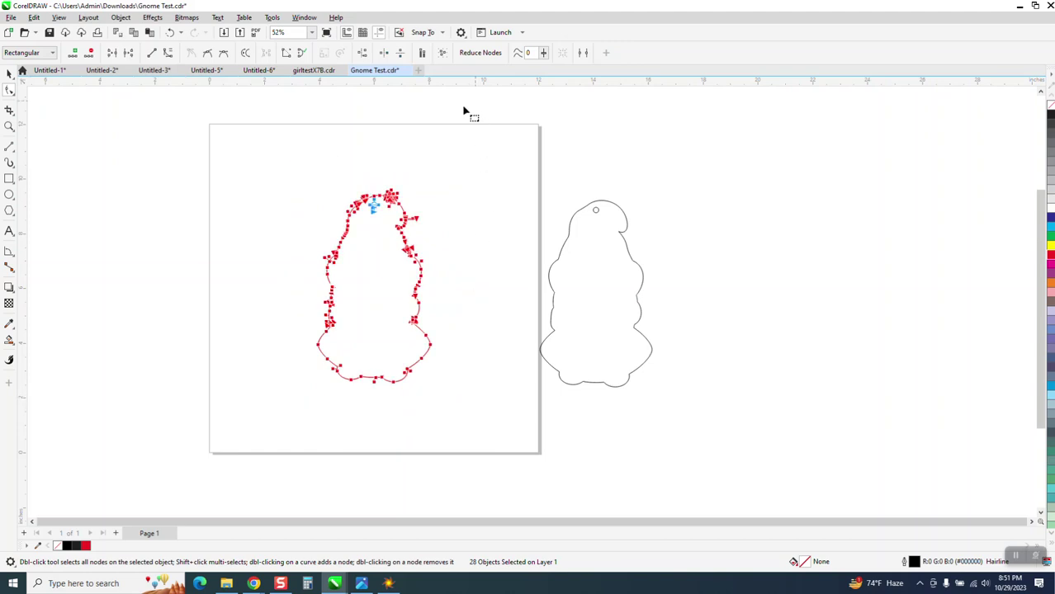
pyautogui.click(10, 74)
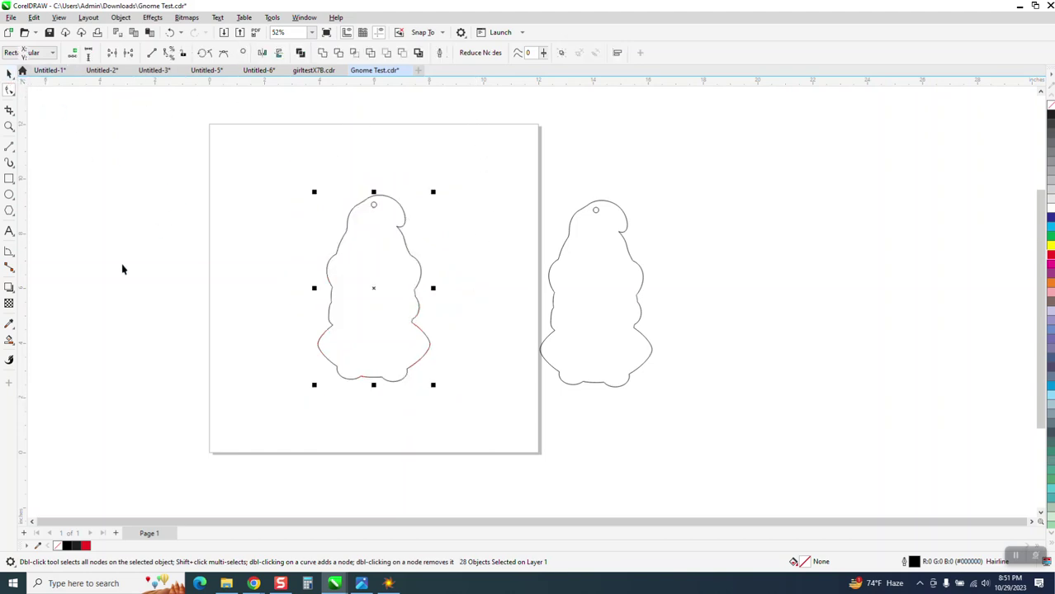
# - Smart Fill the page gnome's enclosed area into a new shape and nudge it left
pyautogui.click(9, 339)
pyautogui.click(389, 304)
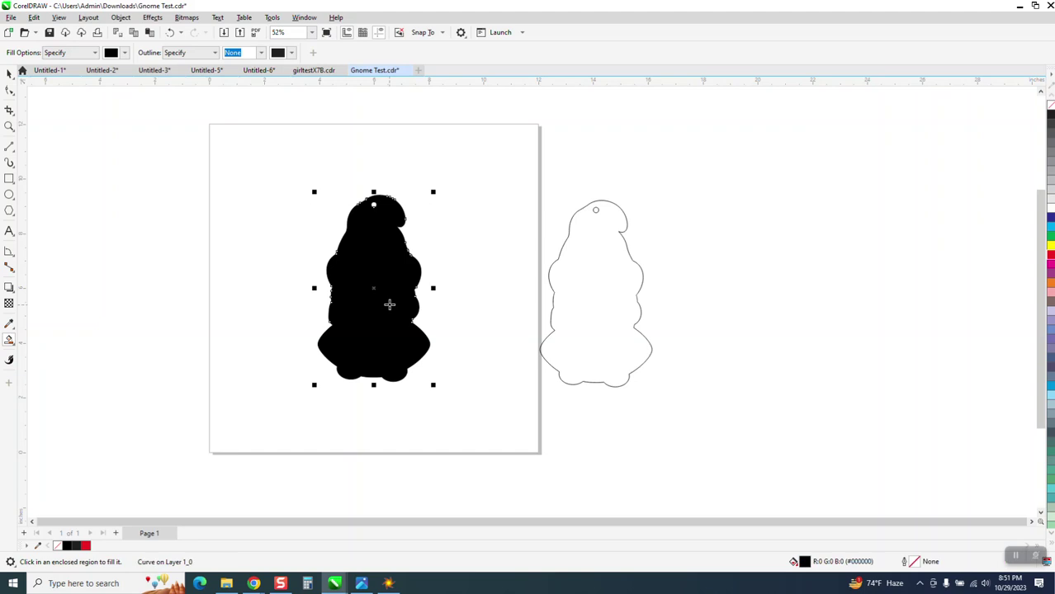
pyautogui.press('Left')
pyautogui.press('Left')
pyautogui.scroll(-2, 474, 307)
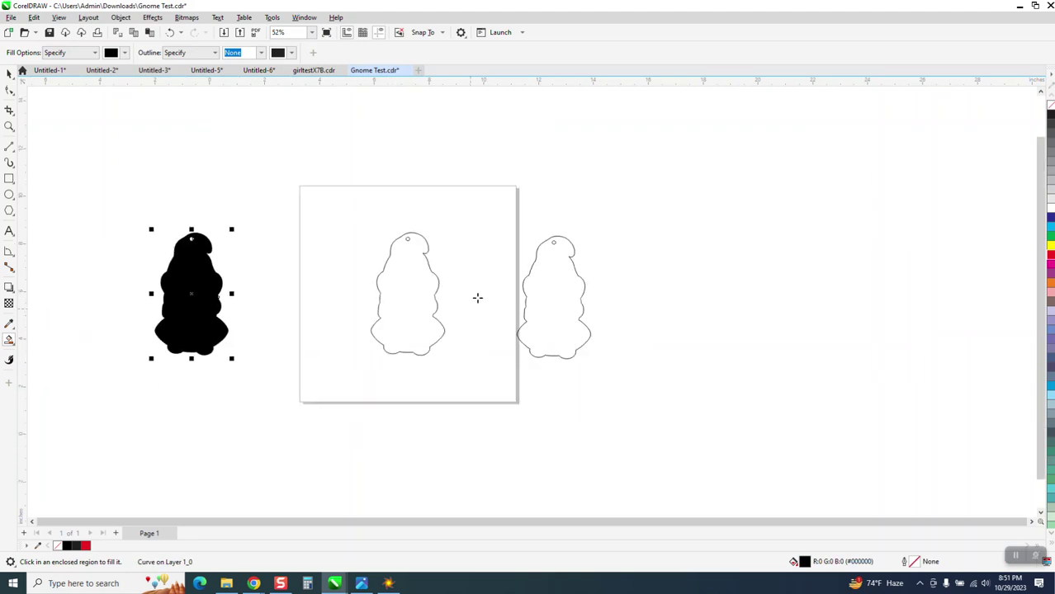
# - Set the new gnome shape's fill to None and select it left of the page
pyautogui.click(1050, 106)
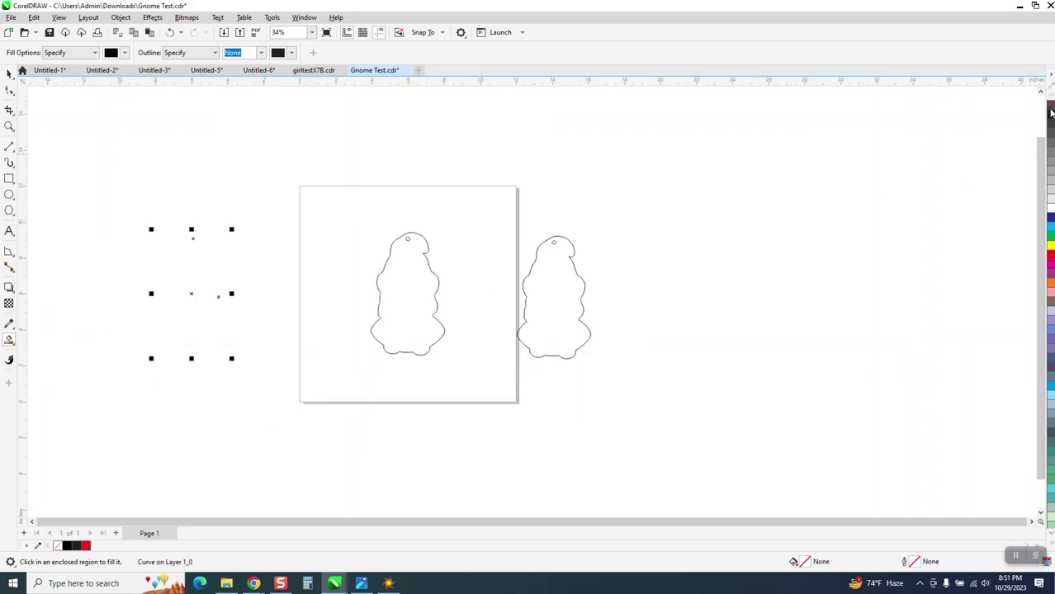
pyautogui.click(9, 74)
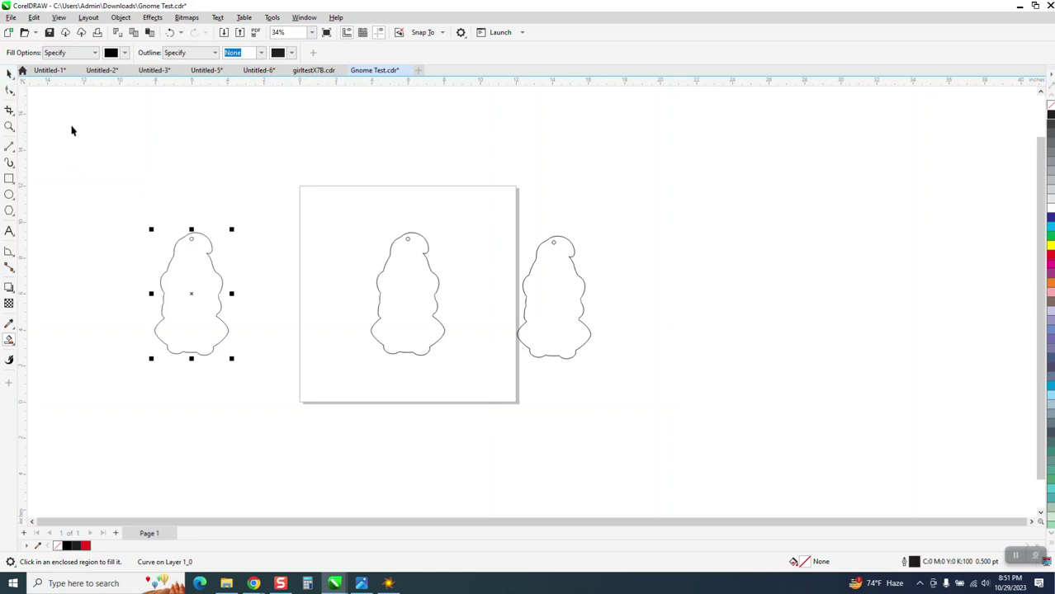
pyautogui.moveTo(94, 149); pyautogui.dragTo(264, 388)
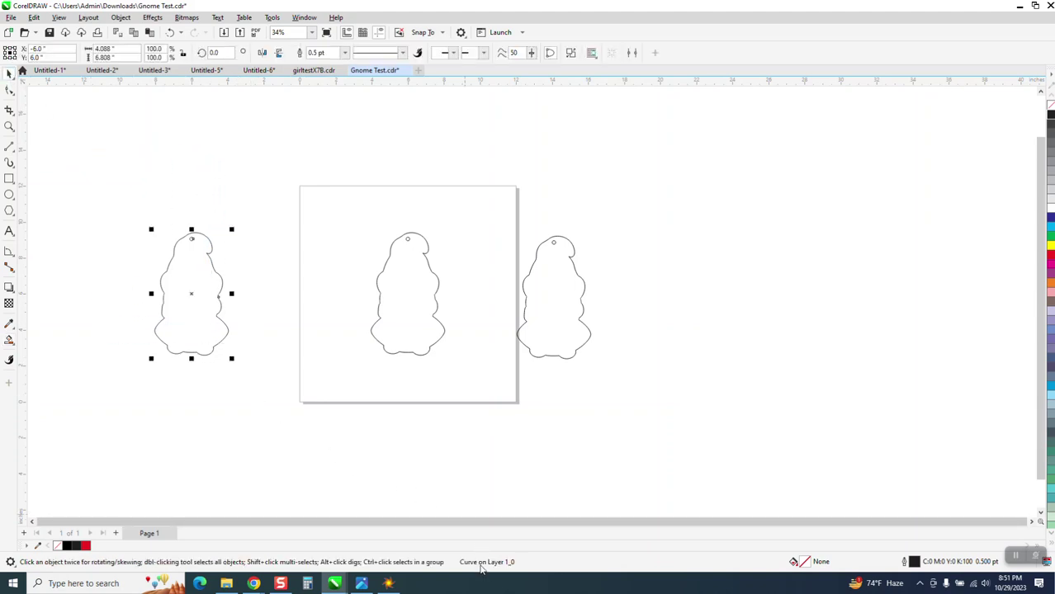
# - Marquee-select all nodes of the new gnome curve and apply Reduce Nodes
pyautogui.click(9, 90)
pyautogui.moveTo(124, 202); pyautogui.dragTo(263, 395)
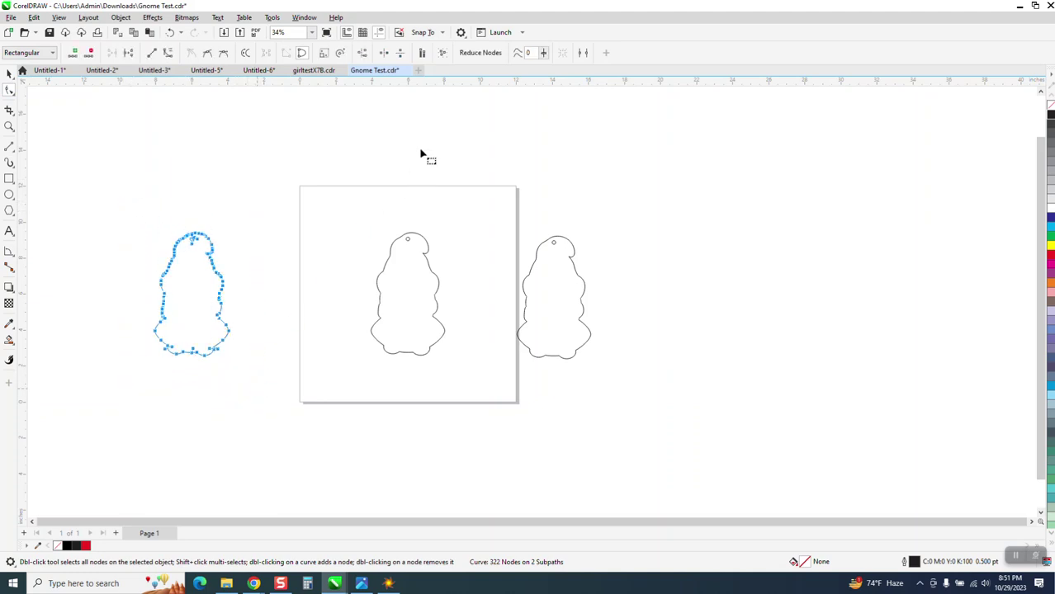
pyautogui.click(544, 52)
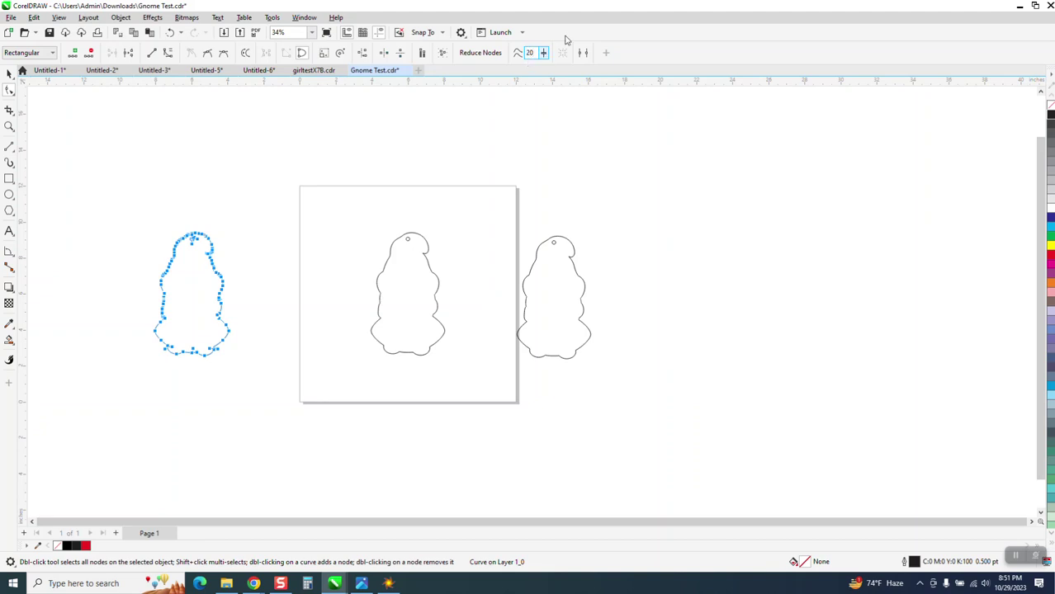
# - Zoom in on the new gnome to inspect its reduced 20-node outline
pyautogui.click(9, 126)
pyautogui.moveTo(157, 216); pyautogui.dragTo(288, 356)
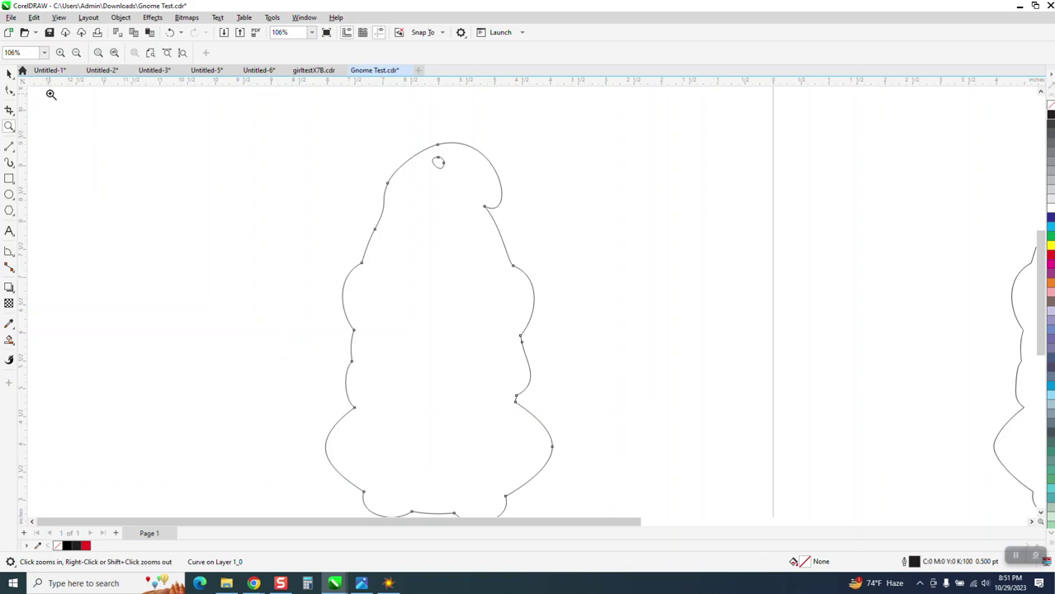
pyautogui.scroll(-1, 296, 180)
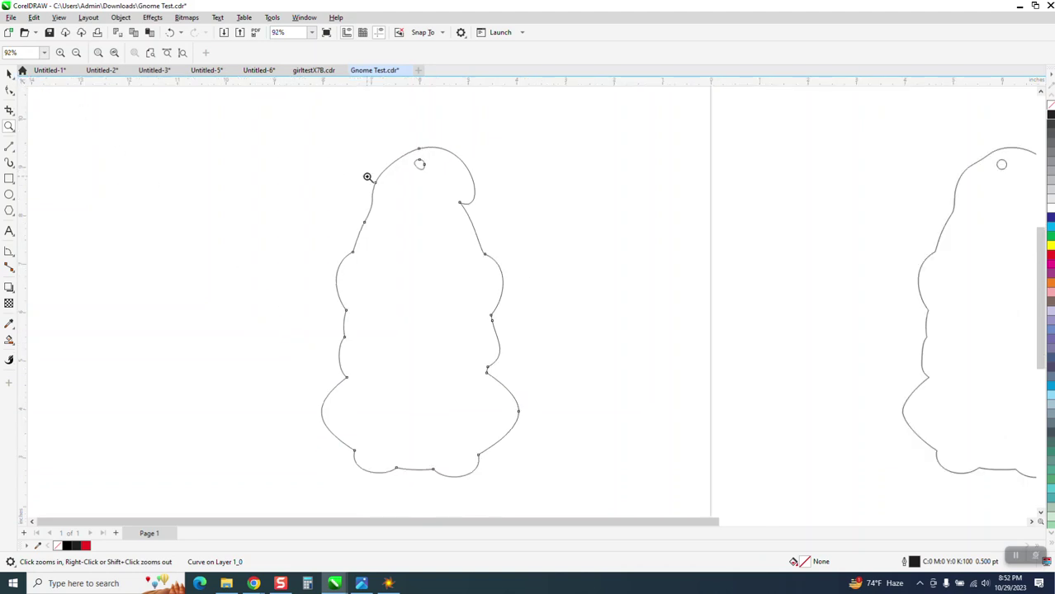
pyautogui.scroll(-1, 370, 171)
pyautogui.scroll(-1, 370, 171)
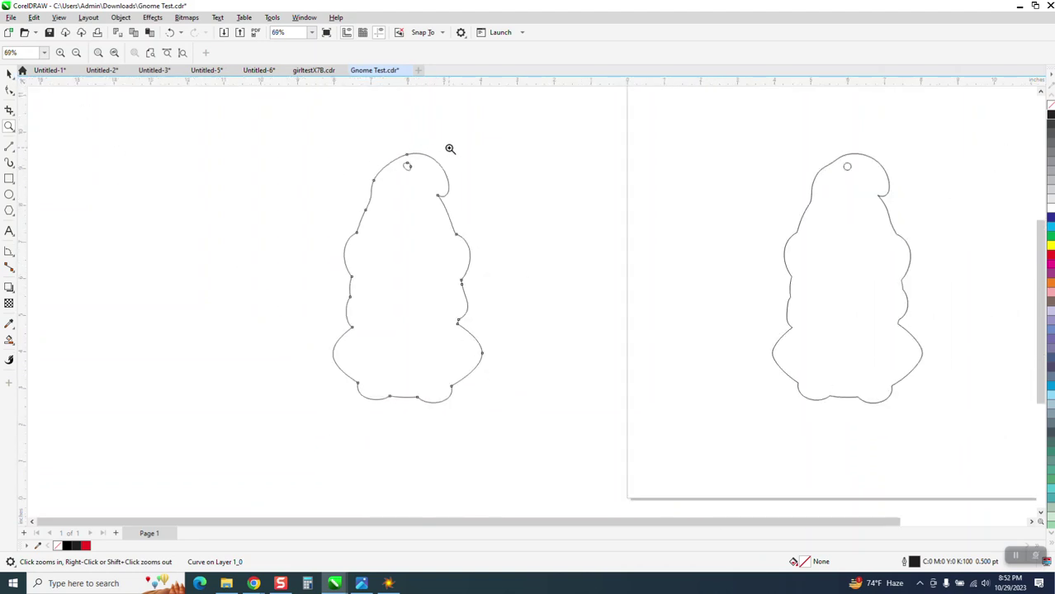